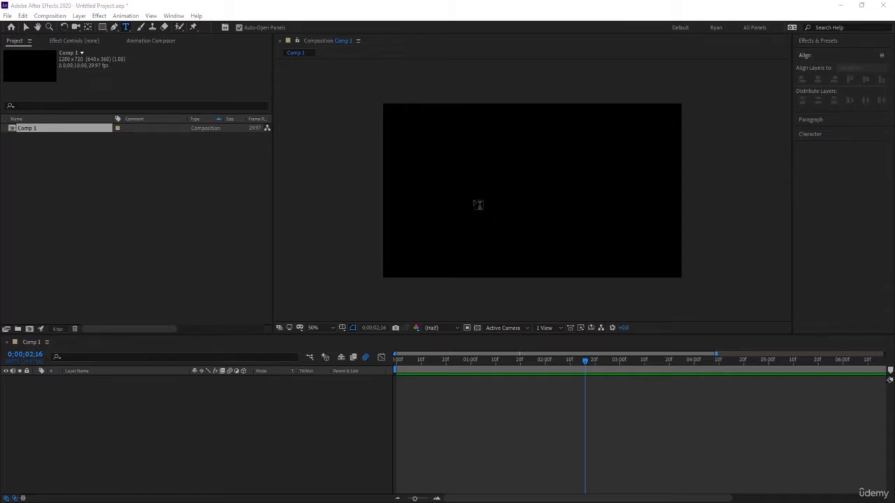
click(476, 204)
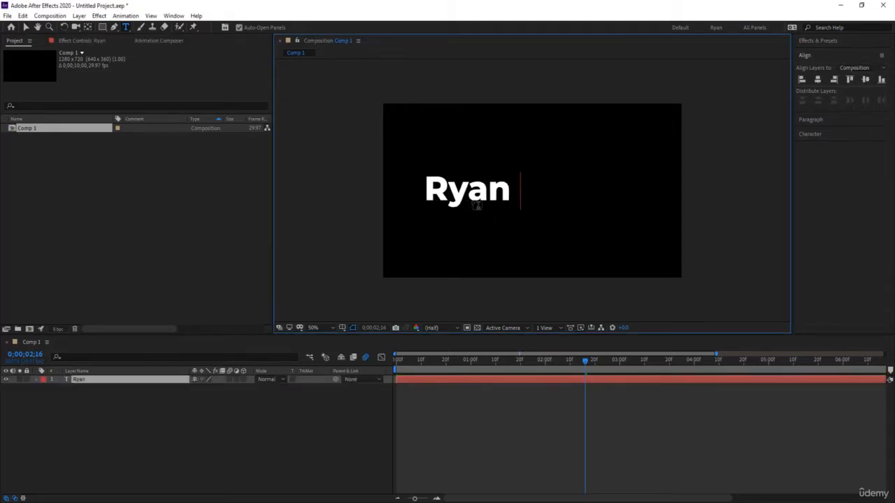
key(Caps_Lock)
text(OLL)
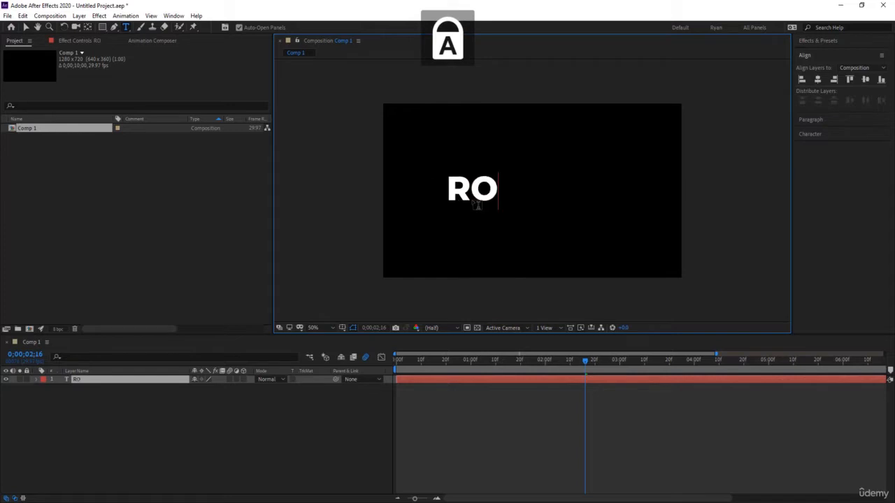
key(BackSpace)
key(BackSpace)
key(BackSpace)
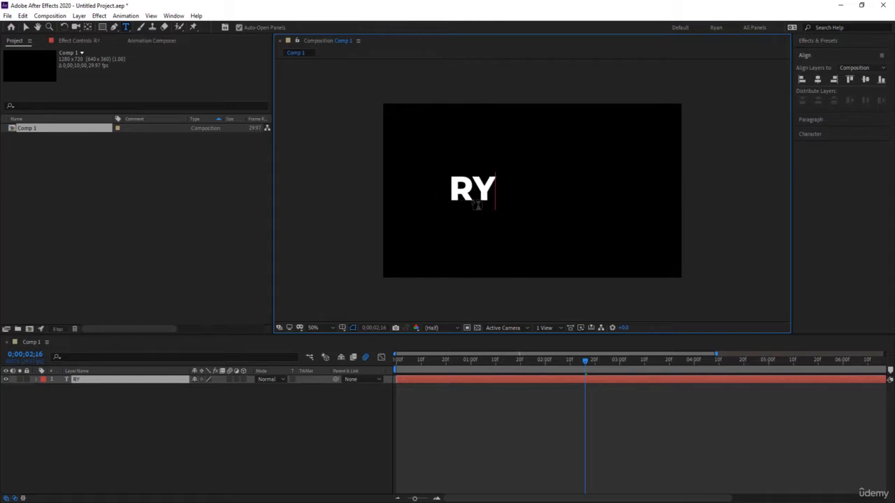
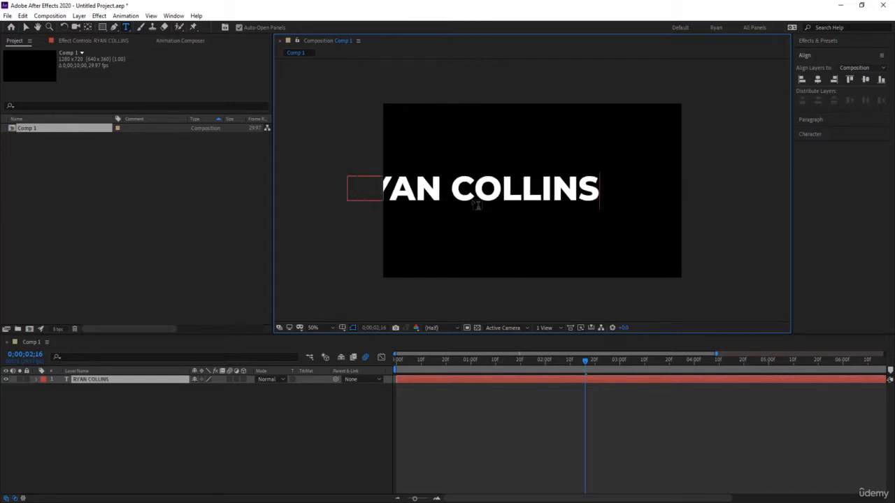
click(817, 80)
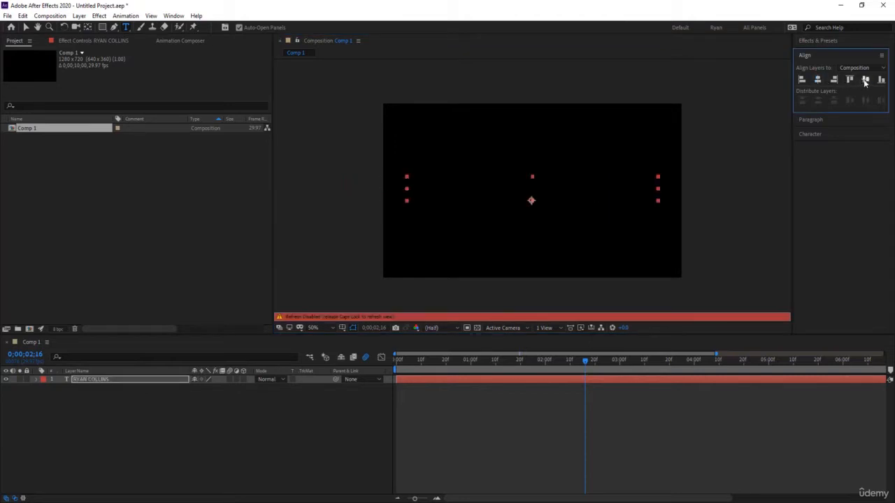
click(865, 80)
key(Caps_Lock)
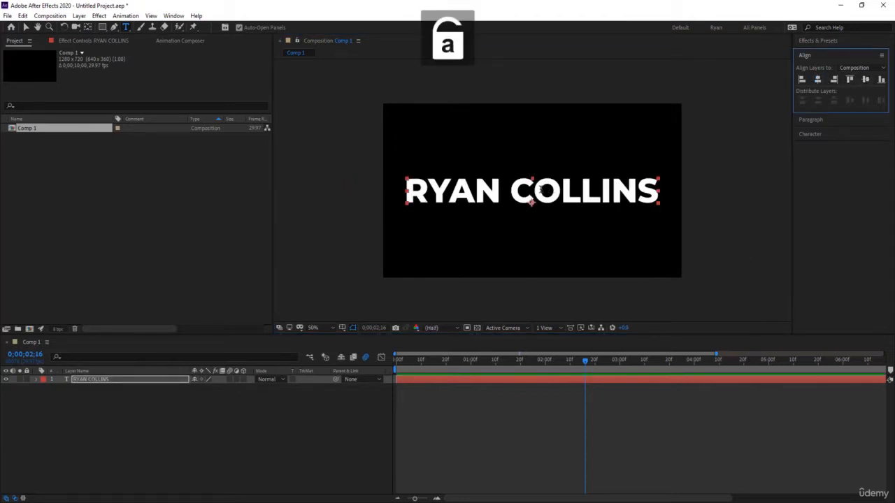
drag(526, 186, 595, 186)
drag(517, 191, 667, 184)
click(811, 134)
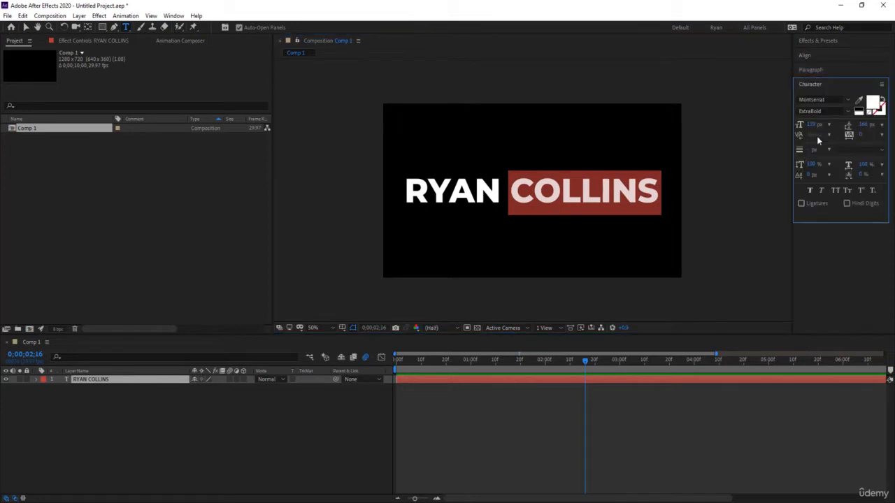
click(848, 111)
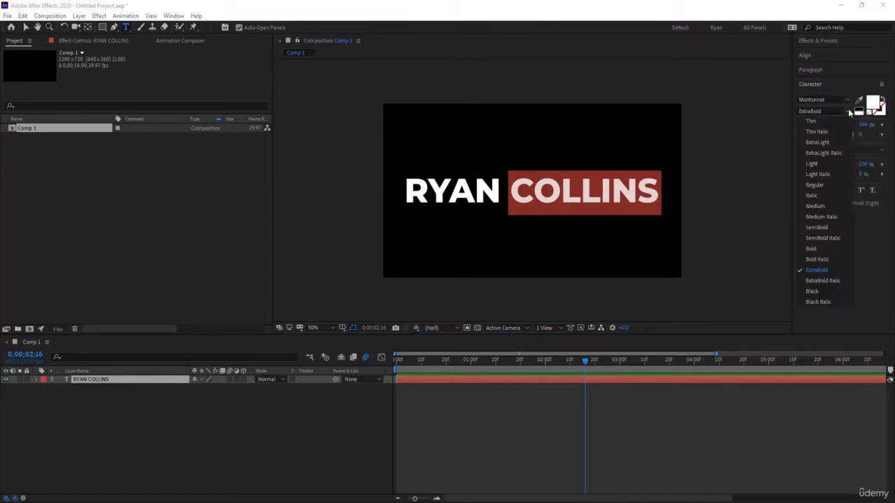
click(824, 122)
click(593, 338)
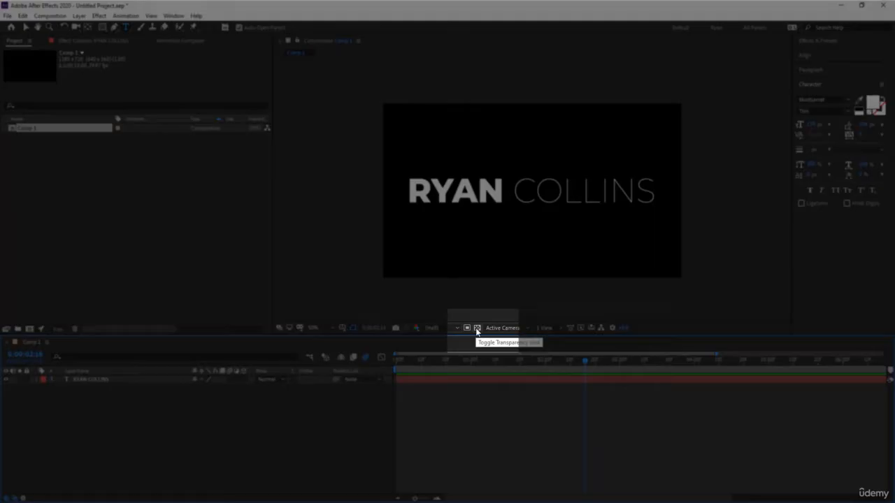
Show the transparency grid behind the comp and select the Rectangle tool.
click(476, 329)
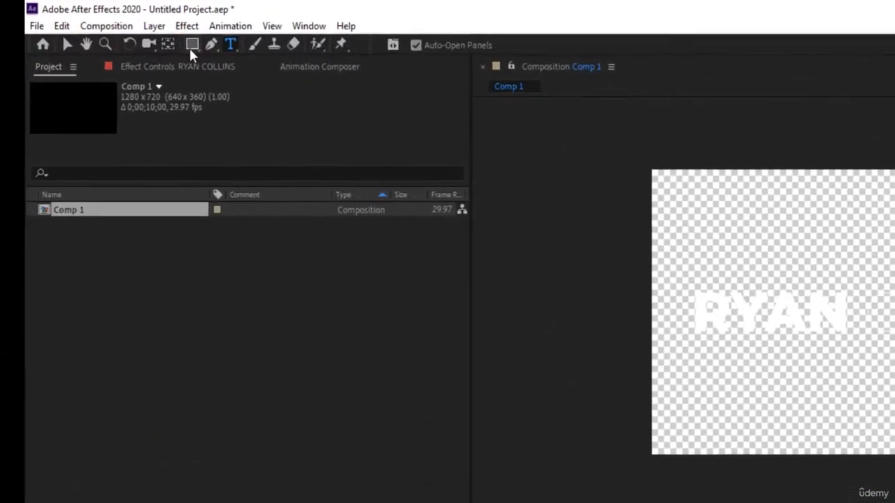
click(190, 47)
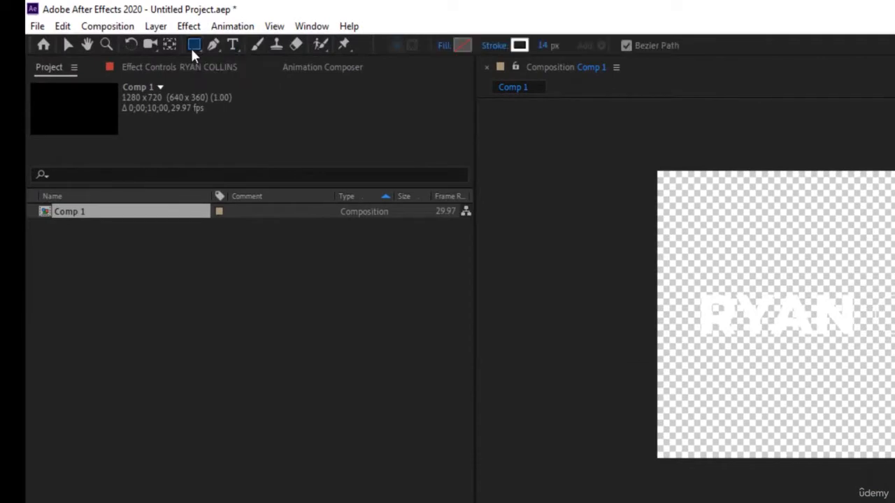
click(464, 42)
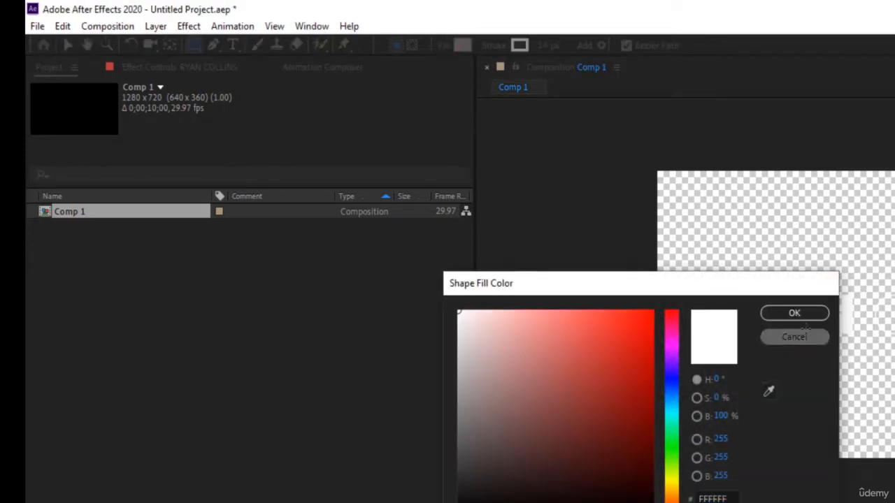
click(794, 337)
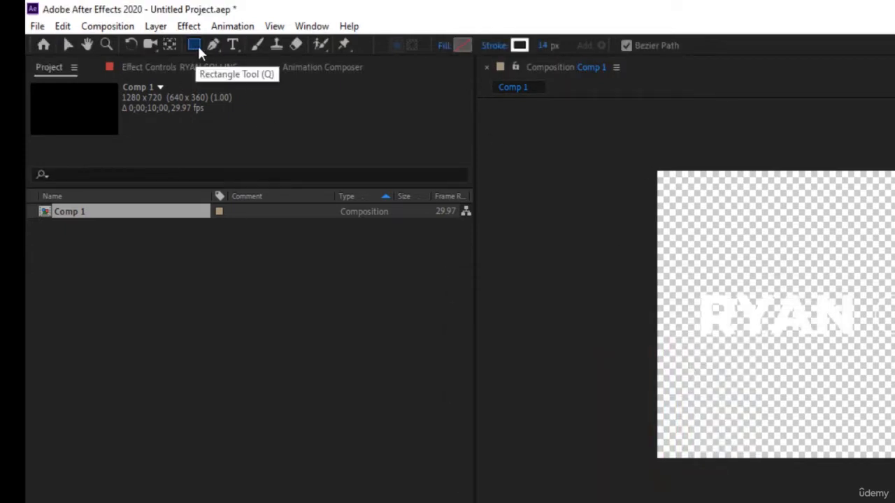
Set the new shape fill to dark grey 2D2D2D and the stroke width to 0 px.
click(464, 45)
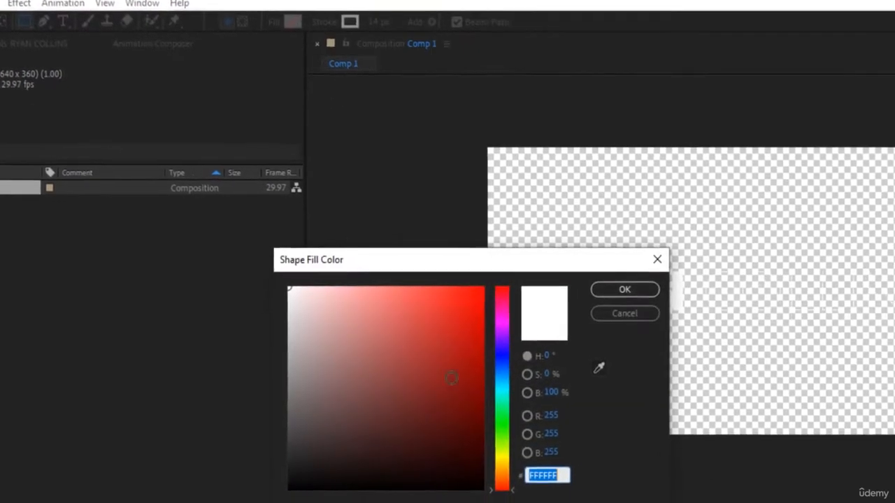
text(000000)
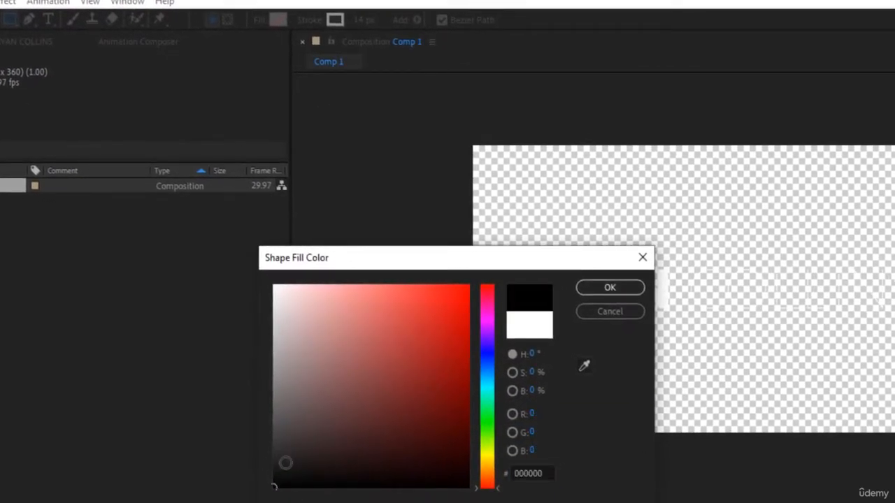
drag(274, 487, 273, 451)
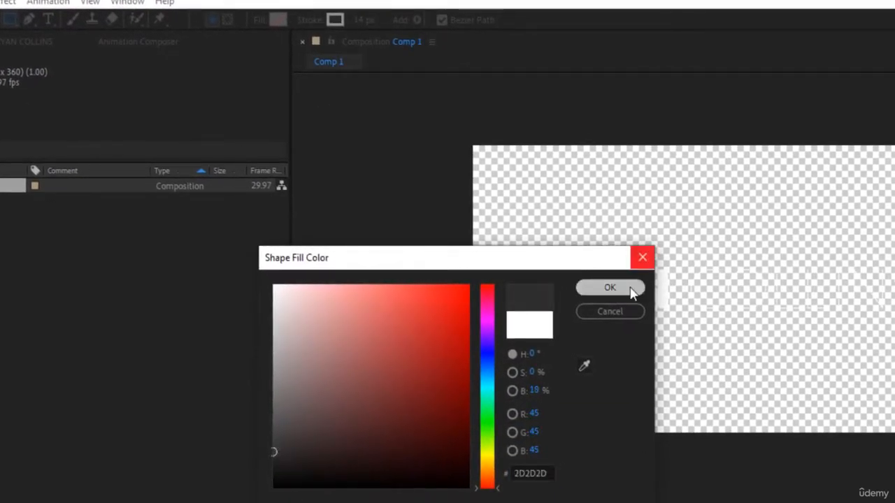
click(629, 289)
drag(359, 25, 304, 22)
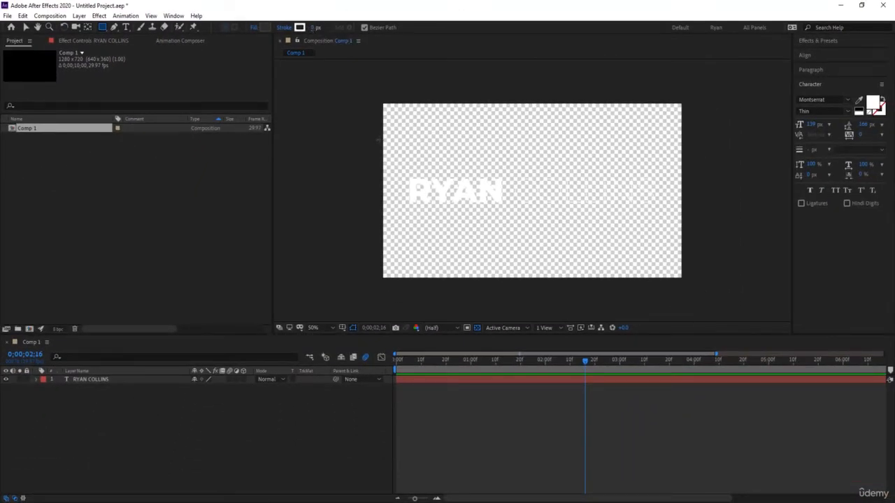
Draw a dark grey rectangle across the centre of the comp and nudge it into place.
mouse_move(401, 168)
mouse_down()
mouse_move(557, 206)
mouse_move(609, 199)
mouse_move(674, 226)
mouse_up()
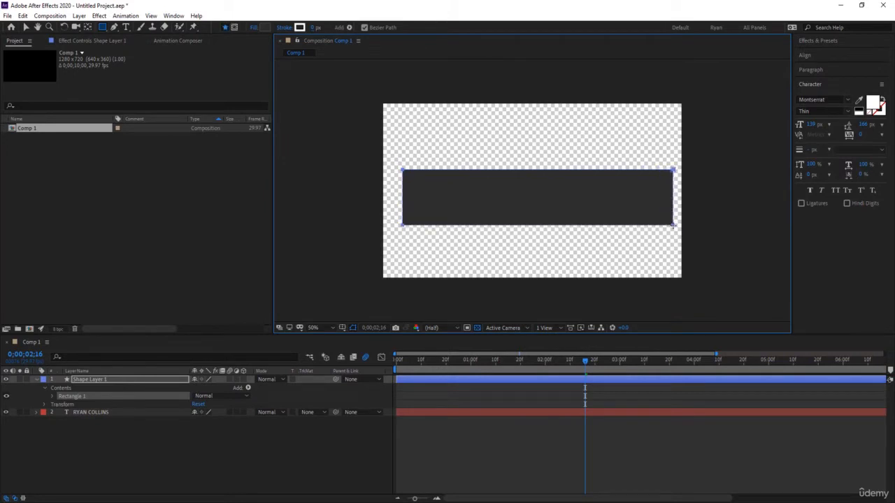
click(599, 451)
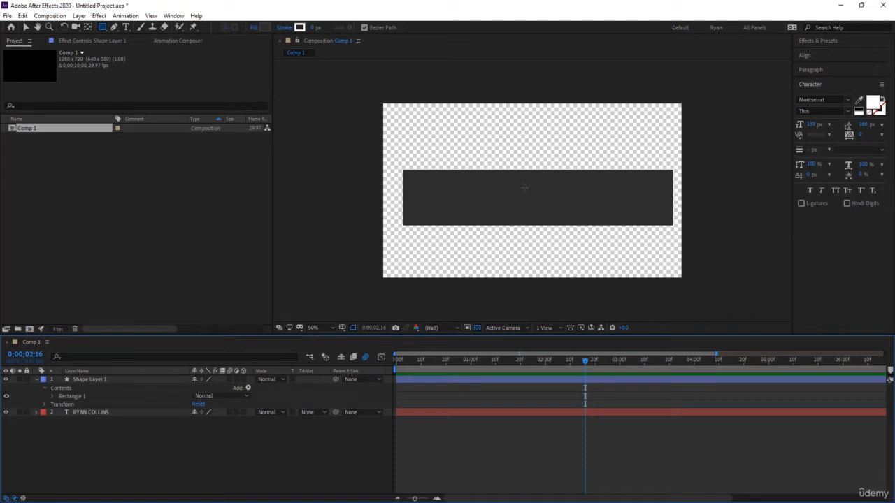
key(v)
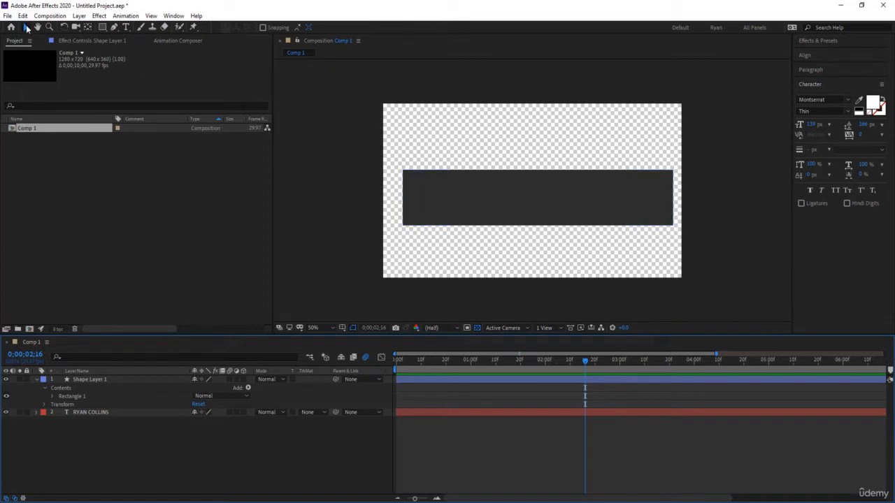
mouse_move(469, 199)
mouse_down()
mouse_move(464, 193)
mouse_move(484, 194)
mouse_move(459, 197)
mouse_up()
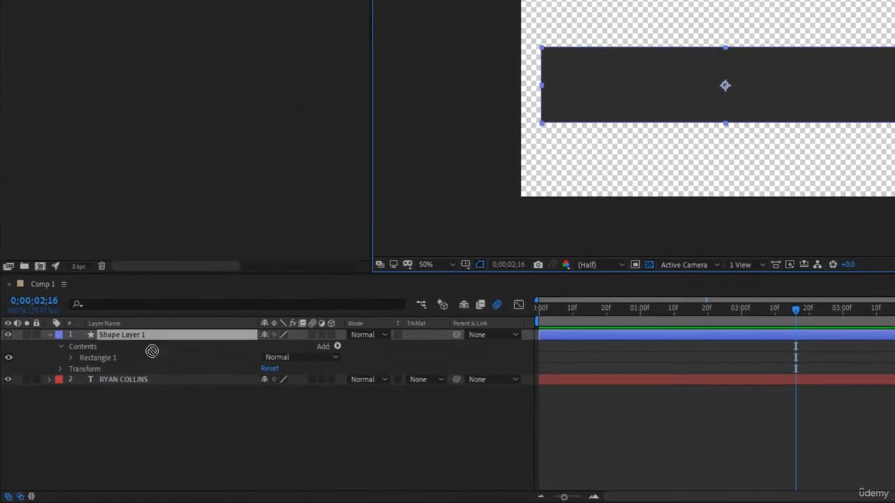
drag(152, 351, 161, 399)
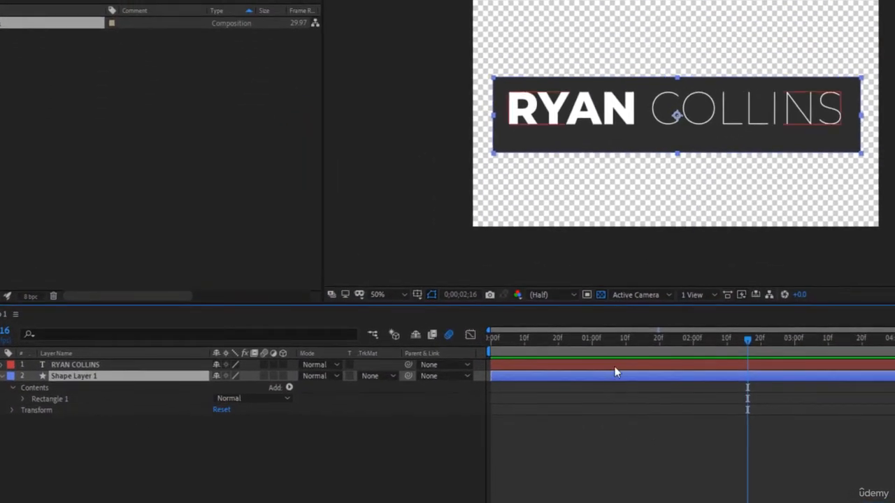
click(677, 425)
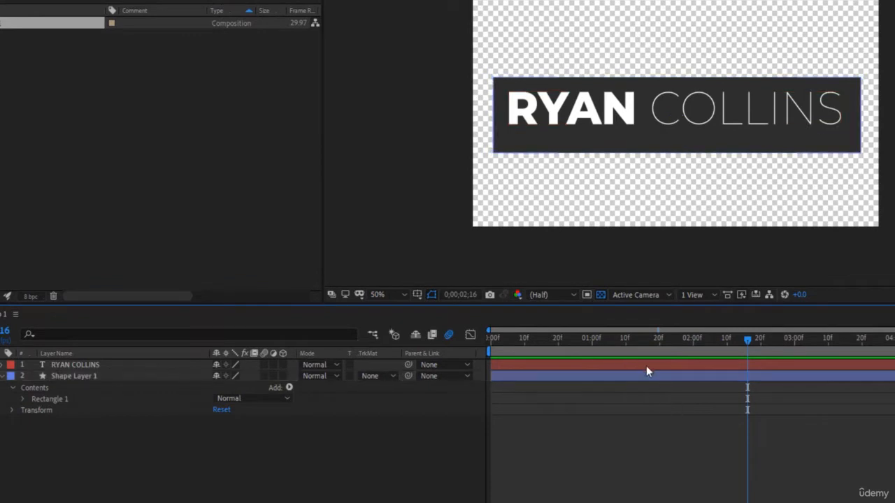
click(780, 377)
click(773, 376)
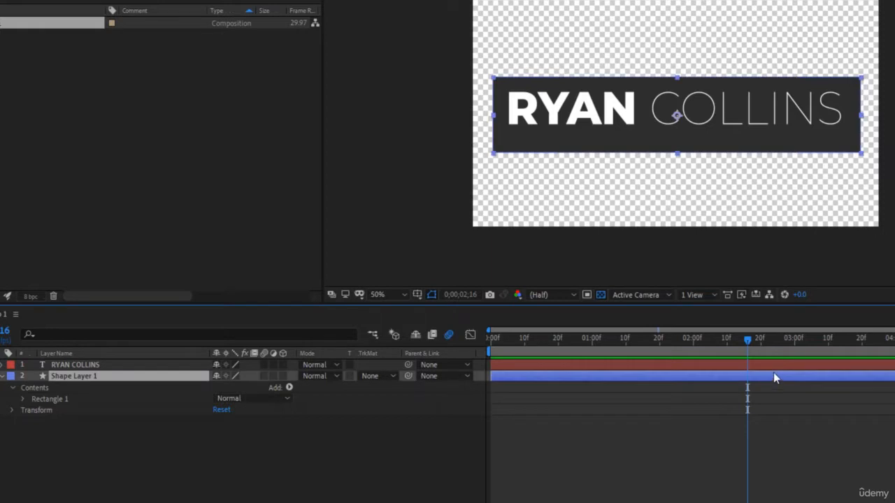
shift+click(774, 366)
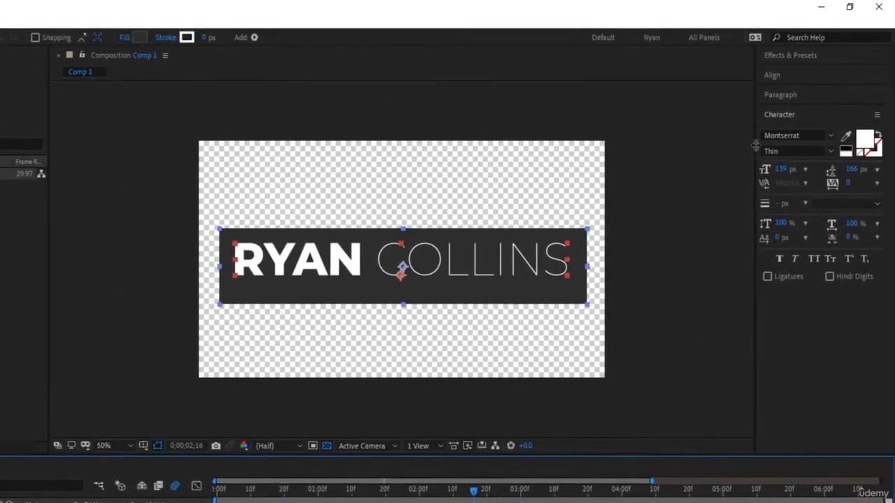
Align the title and bar to each other horizontally and vertically, then reselect the bar layer.
click(795, 77)
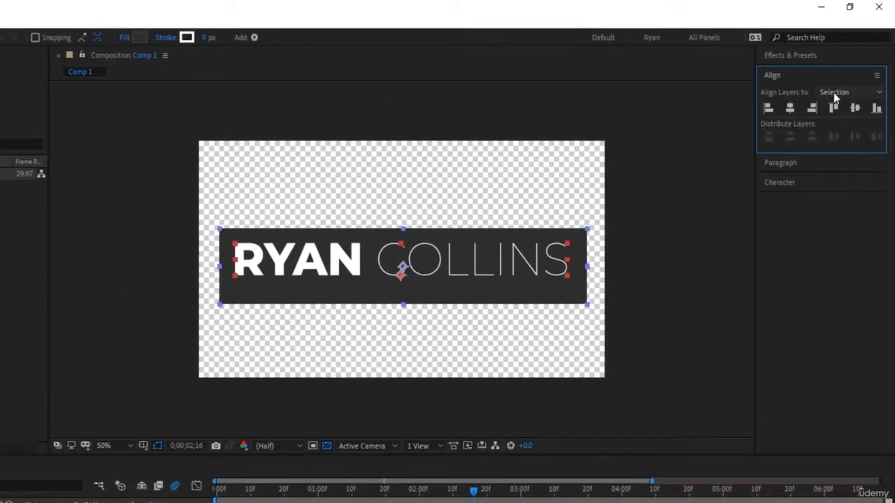
click(790, 111)
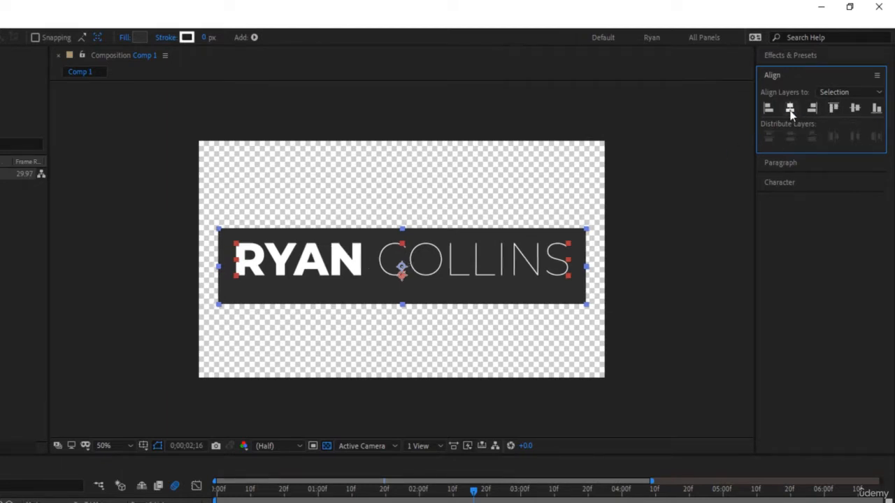
click(853, 109)
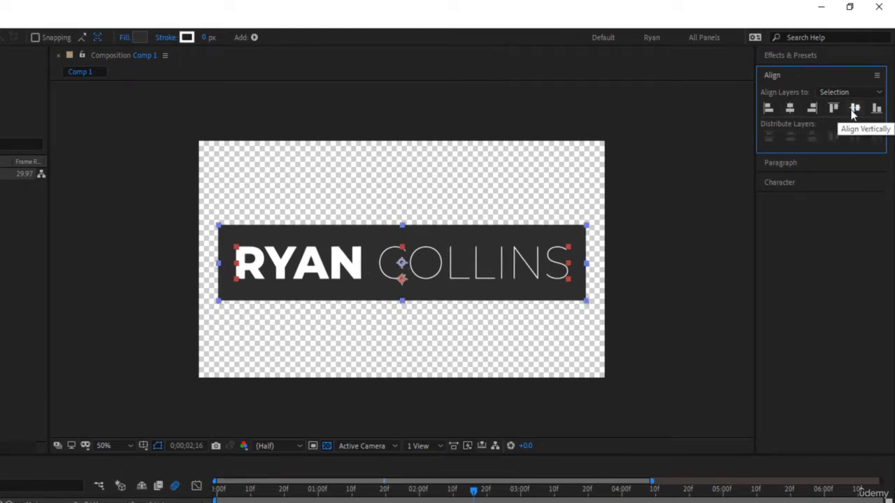
click(448, 500)
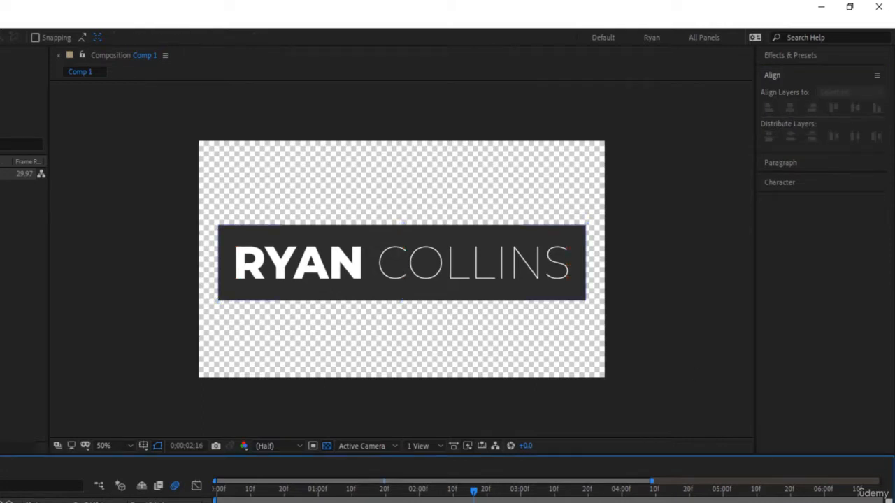
click(42, 502)
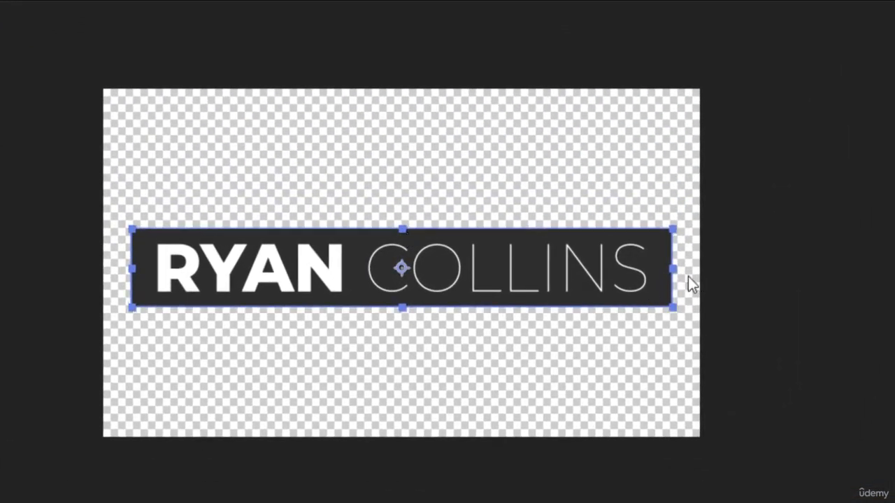
Narrow the dark box evenly from both sides to fit snugly around the name.
drag(671, 272, 662, 271)
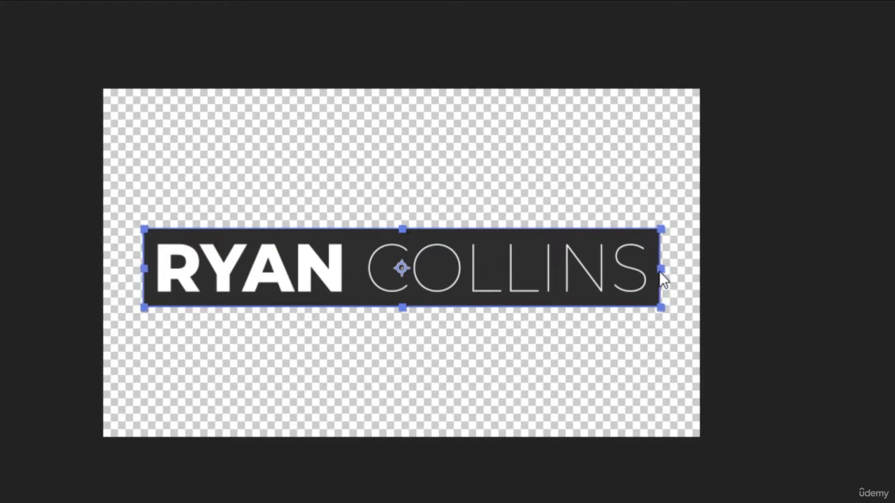
key(ctrl+shift+a)
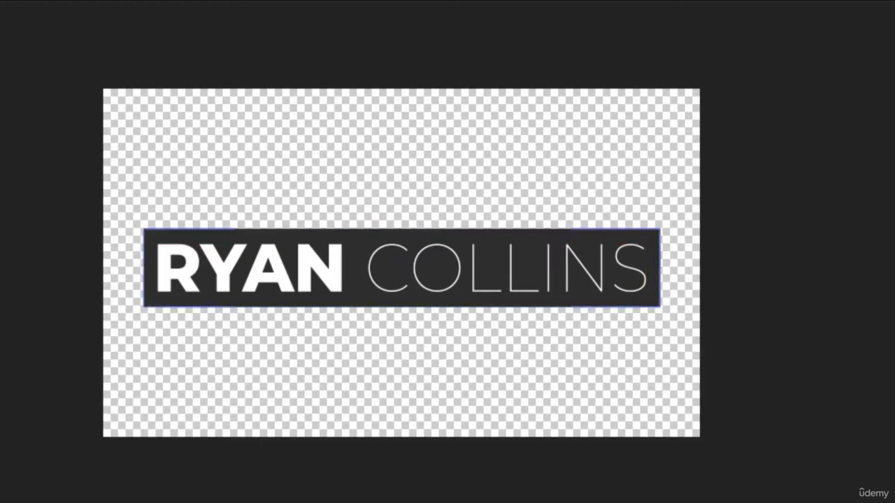
click(412, 267)
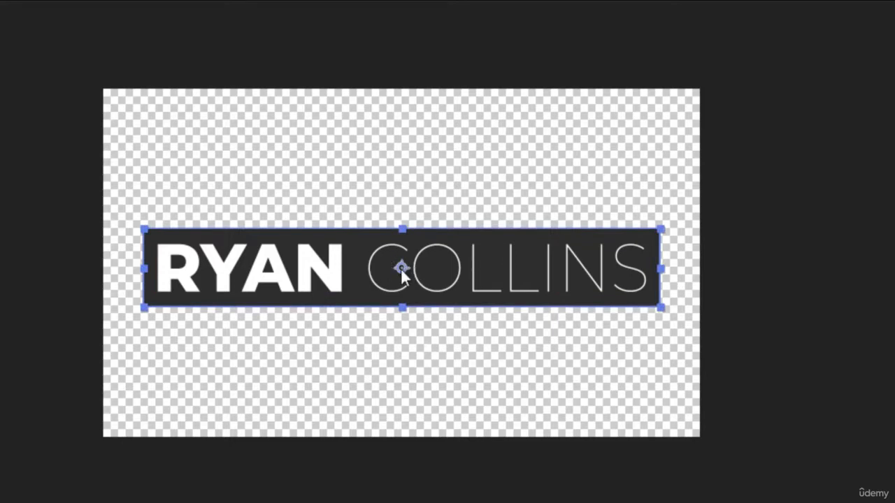
key(ctrl+shift+a)
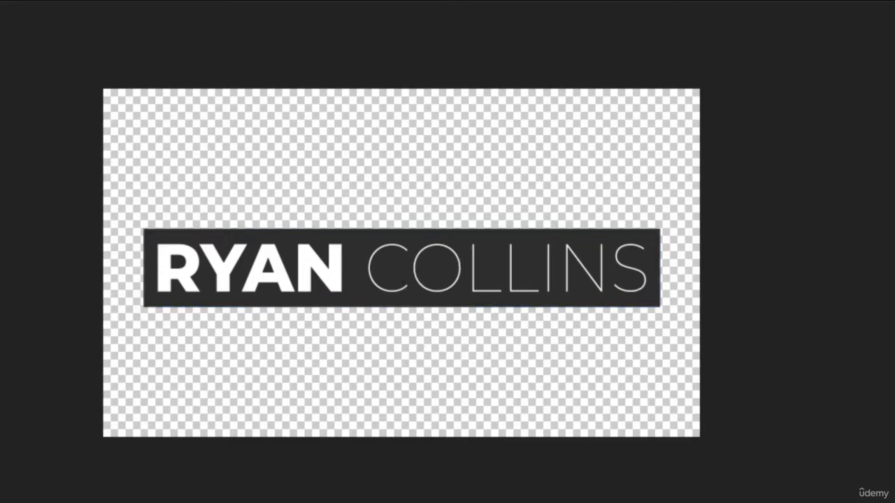
click(412, 268)
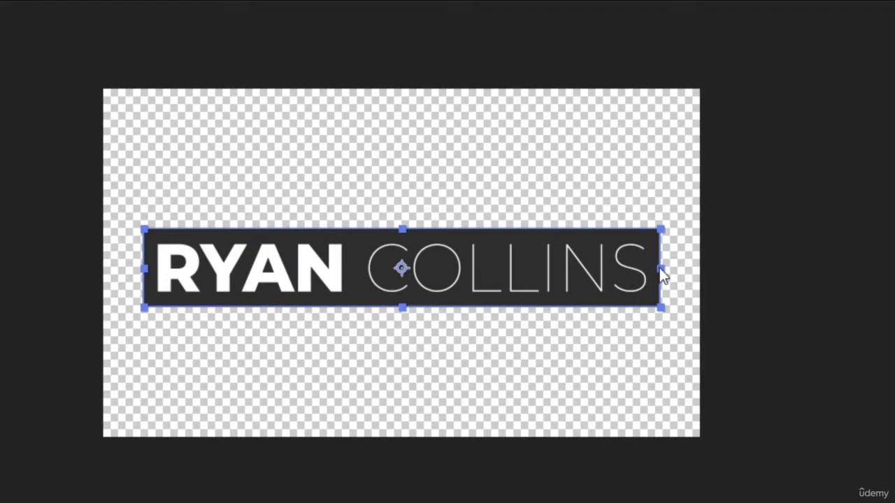
Move the box's anchor point to its left edge so it scales from there.
mouse_move(662, 273)
mouse_down()
mouse_move(399, 269)
mouse_move(658, 274)
mouse_up()
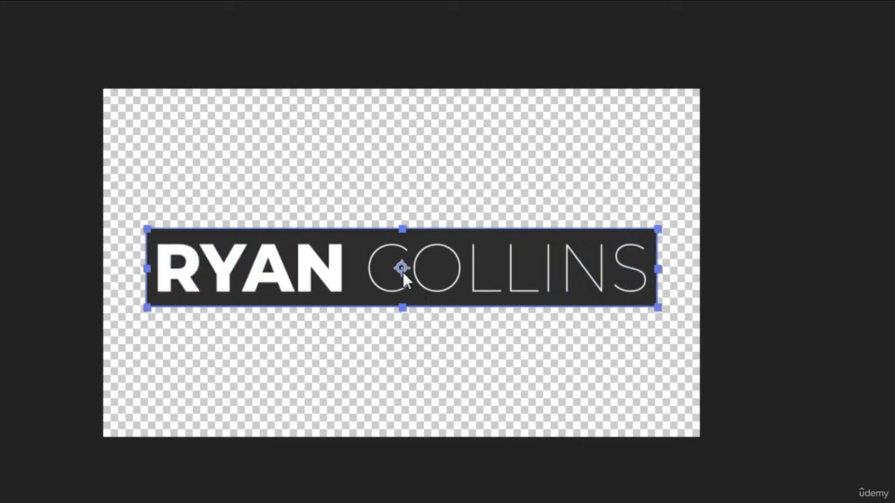
drag(402, 268, 147, 276)
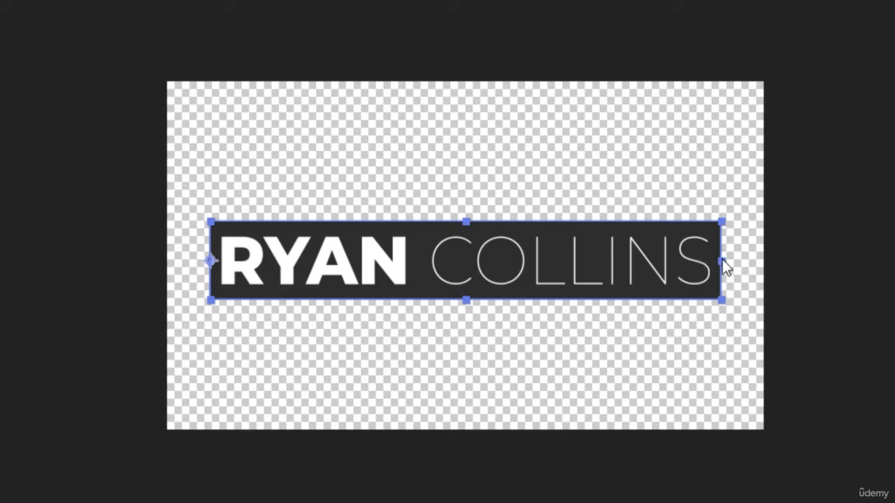
mouse_move(723, 261)
mouse_down()
mouse_move(228, 270)
mouse_move(740, 259)
mouse_move(320, 283)
mouse_move(216, 280)
mouse_move(346, 285)
mouse_move(719, 263)
mouse_move(721, 270)
mouse_up()
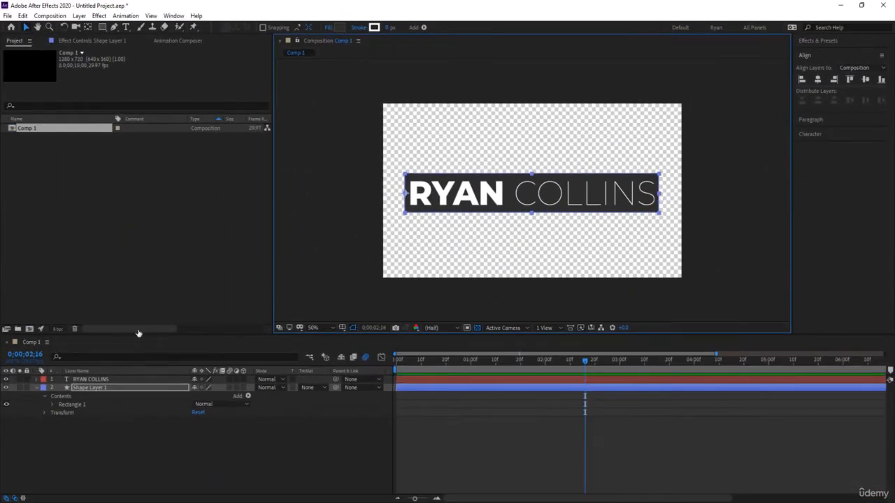
Add Position and Scale keyframes to the box, squeezing it to a thin sliver at 0:00.
click(36, 389)
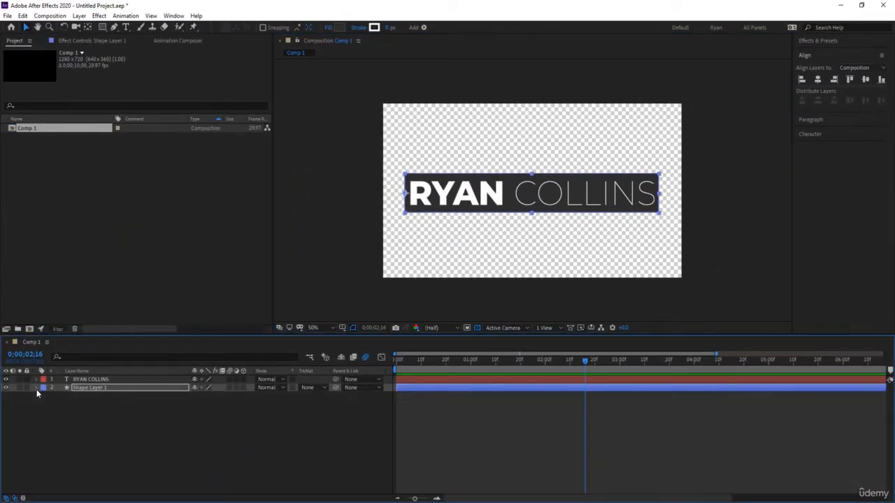
click(36, 388)
click(44, 413)
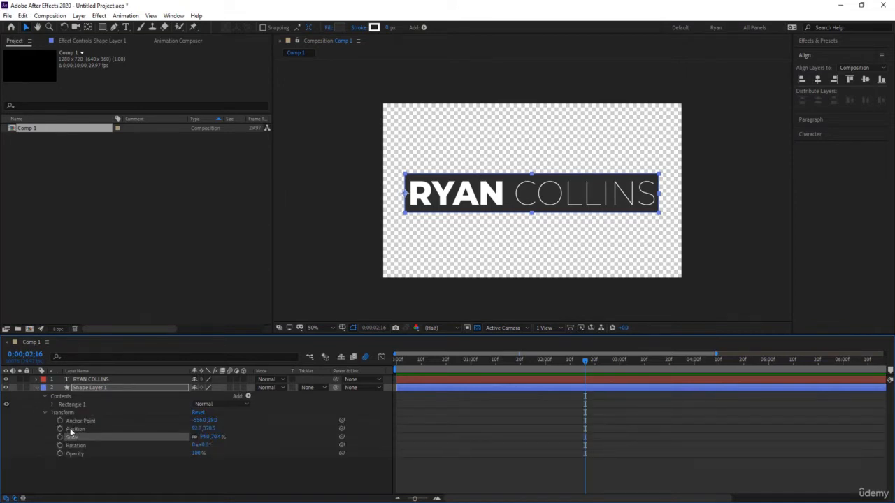
click(60, 428)
click(60, 438)
drag(585, 361, 396, 361)
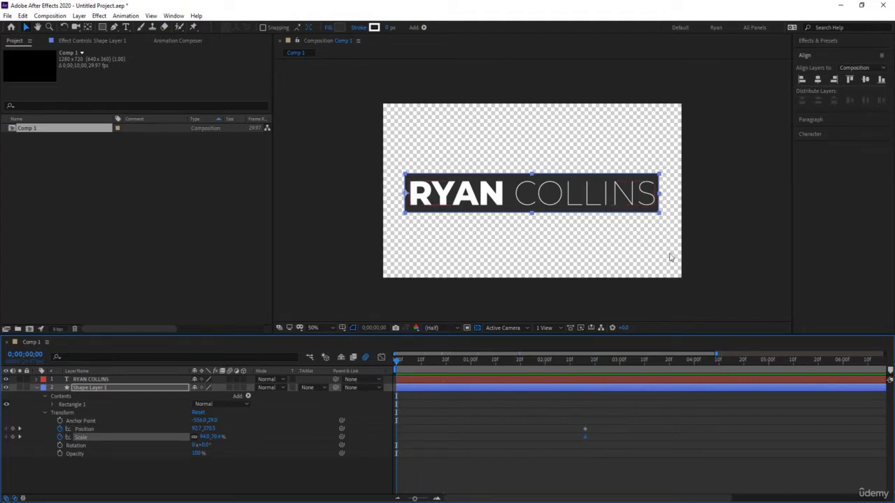
drag(665, 196, 505, 200)
drag(502, 202, 414, 201)
Preview the bar reveal and move to the full-width keyframe at 01;20.
click(560, 429)
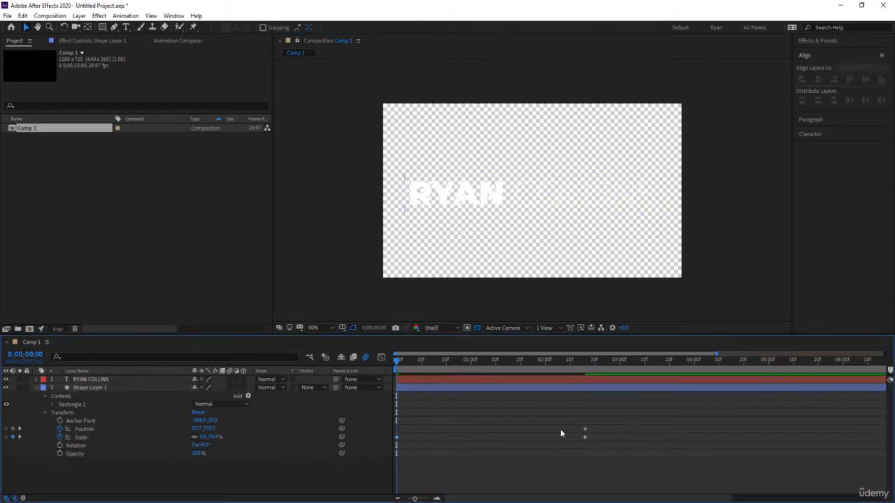
key(space)
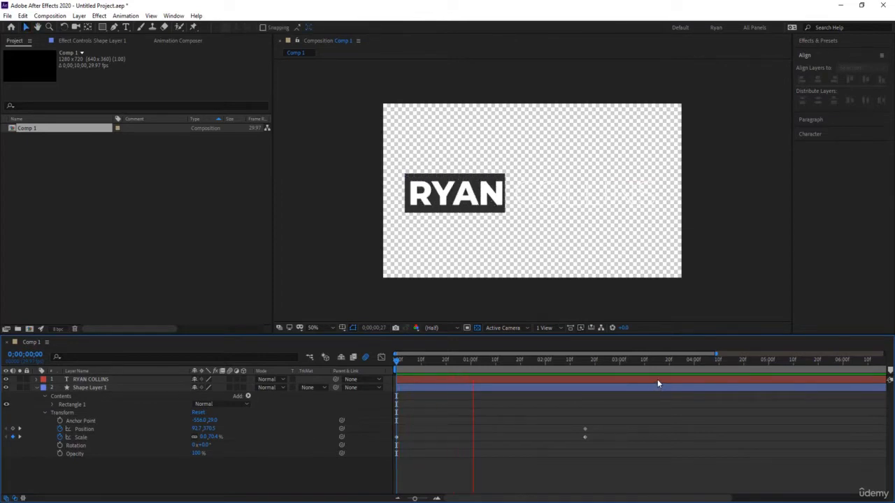
click(524, 366)
drag(522, 366, 519, 365)
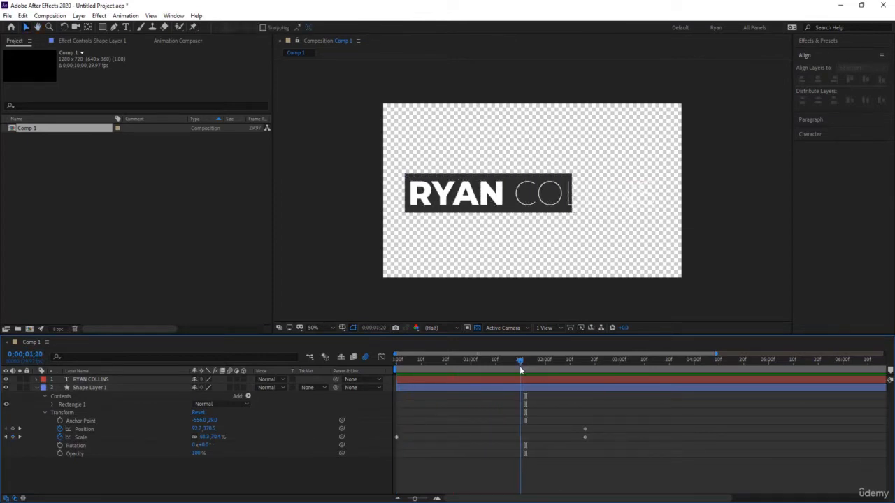
Delete the unneeded Position keyframe, replay the reveal, and select the box's transform keyframes.
drag(601, 463, 520, 443)
drag(595, 447, 578, 423)
key(Delete)
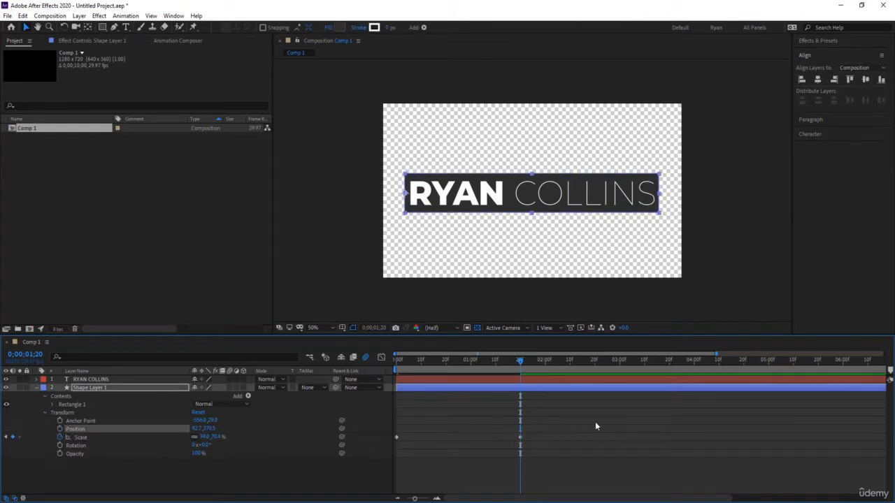
click(595, 423)
drag(518, 362, 361, 382)
key(space)
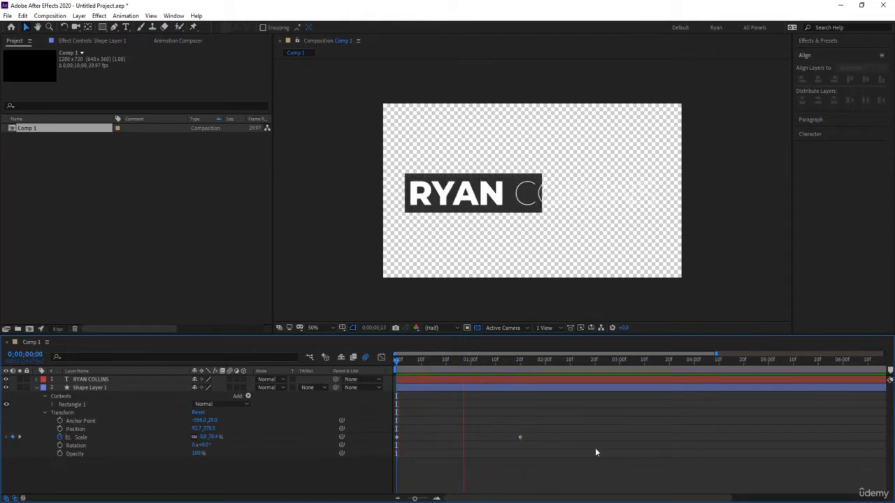
key(space)
drag(574, 473, 385, 419)
Apply Easy Ease to the Scale keyframes and sharpen the first keyframe's ease in the speed graph.
key(F9)
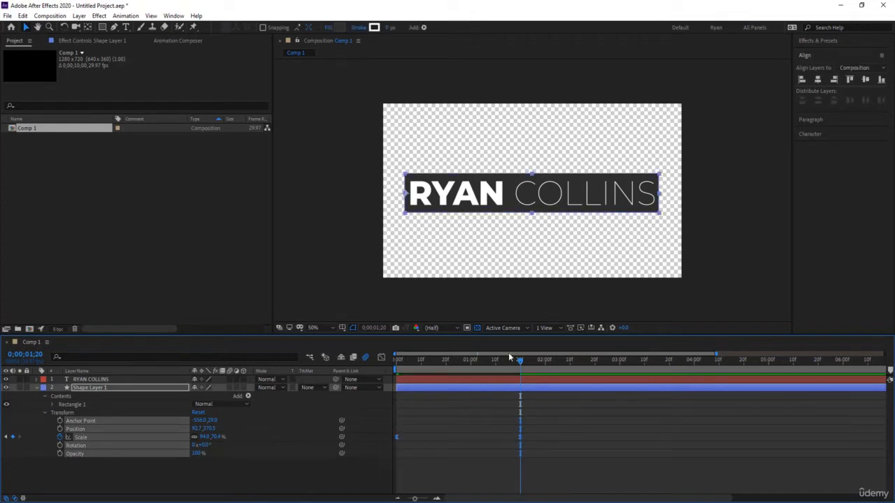
click(381, 357)
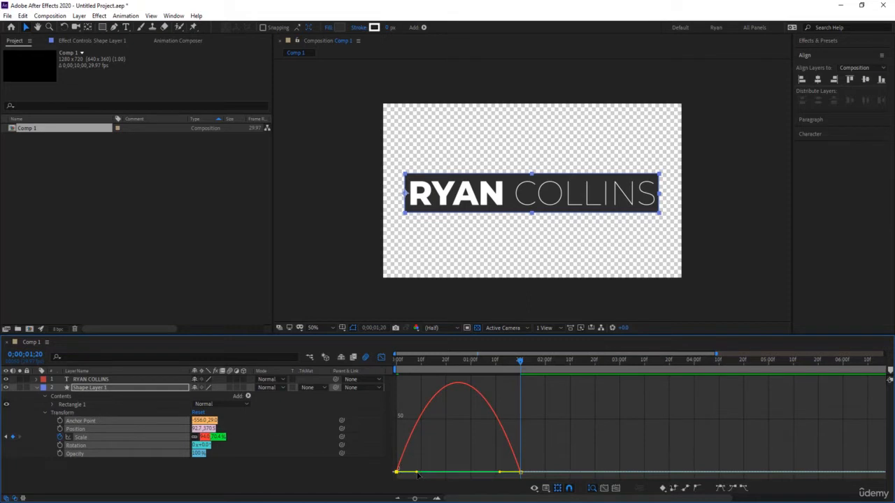
drag(416, 473, 480, 473)
click(381, 358)
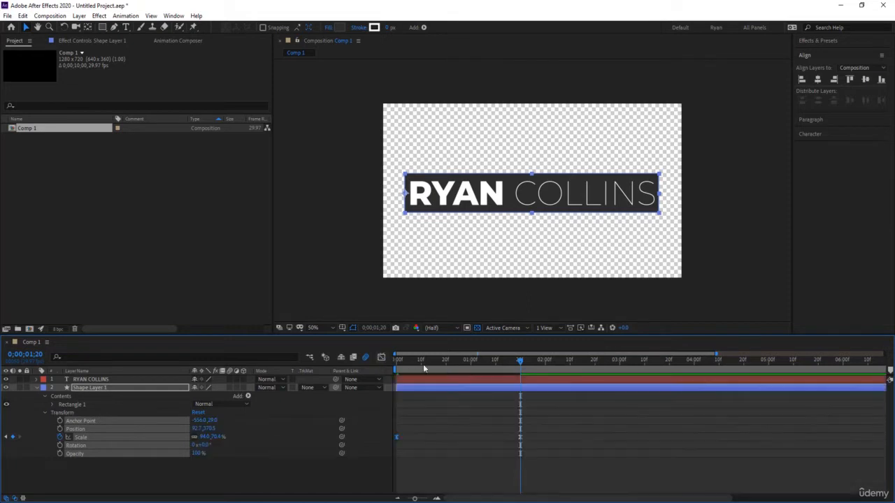
key(space)
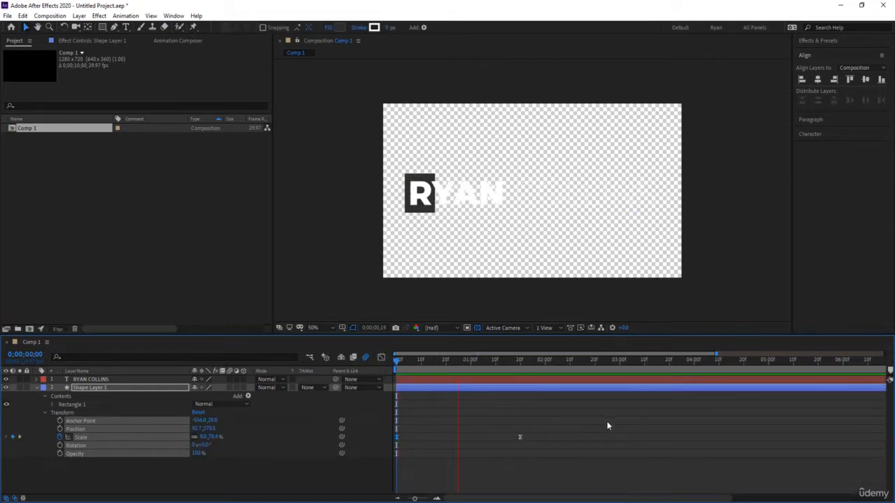
key(space)
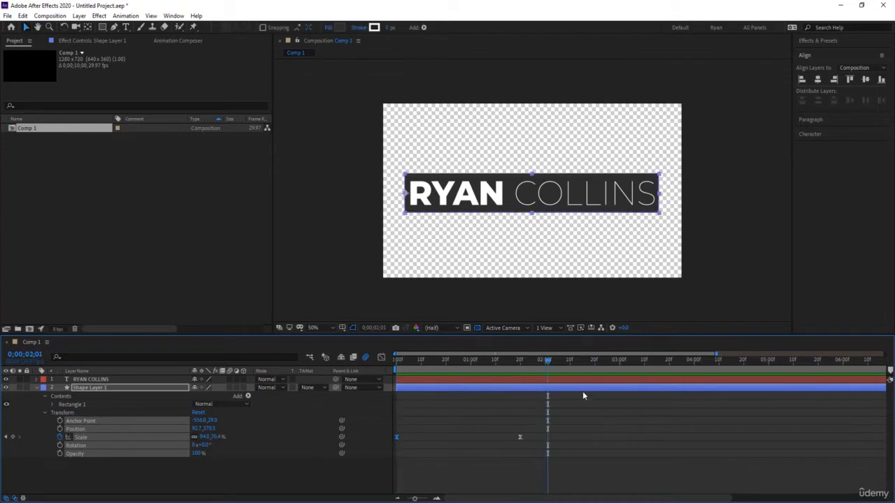
Move the last Scale keyframe from 01;20 to 01;10 and preview the faster reveal.
click(495, 365)
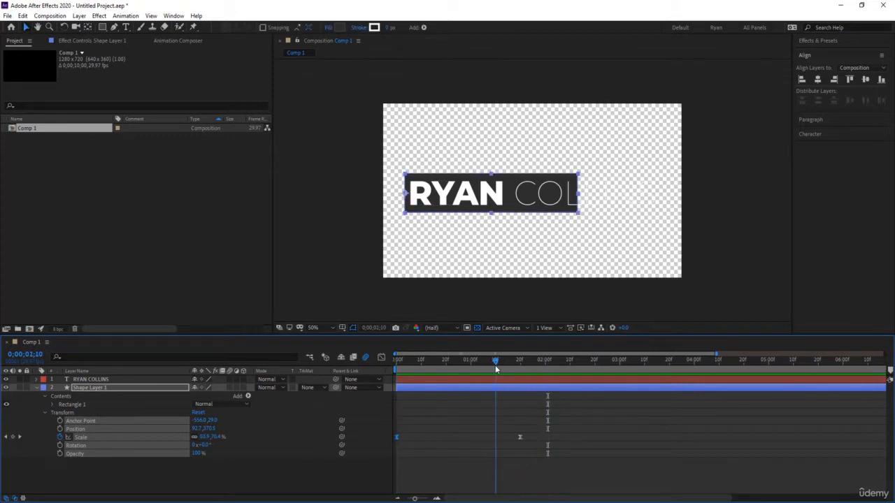
drag(519, 437, 496, 442)
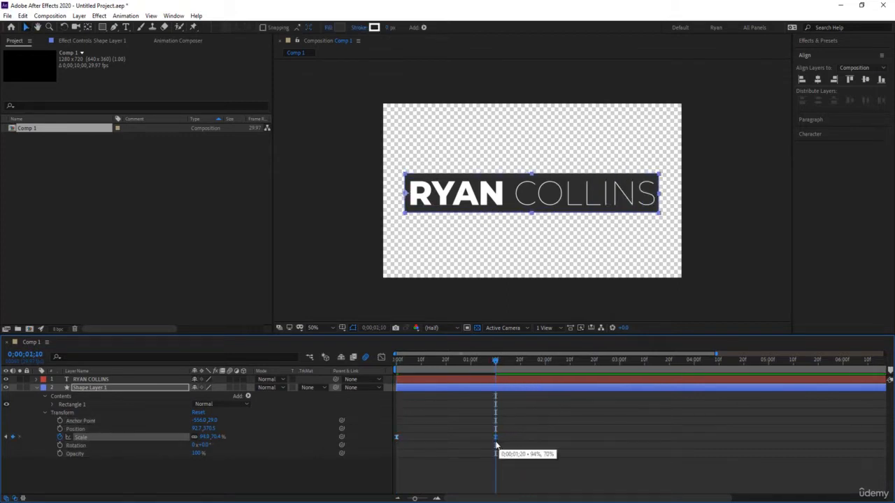
click(525, 416)
drag(493, 363, 337, 372)
key(space)
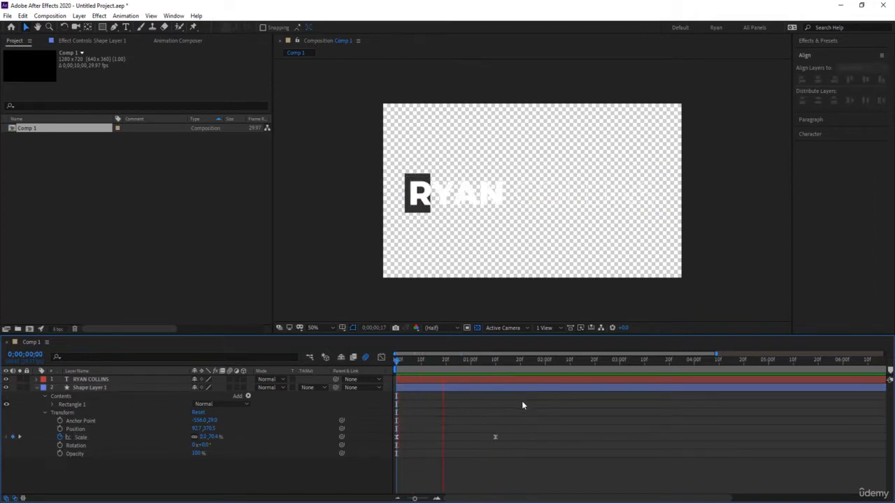
click(495, 361)
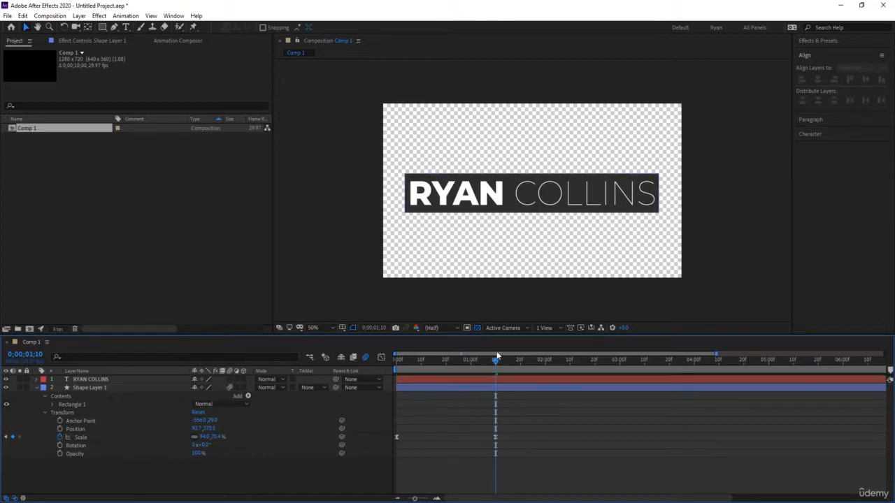
drag(489, 362, 470, 363)
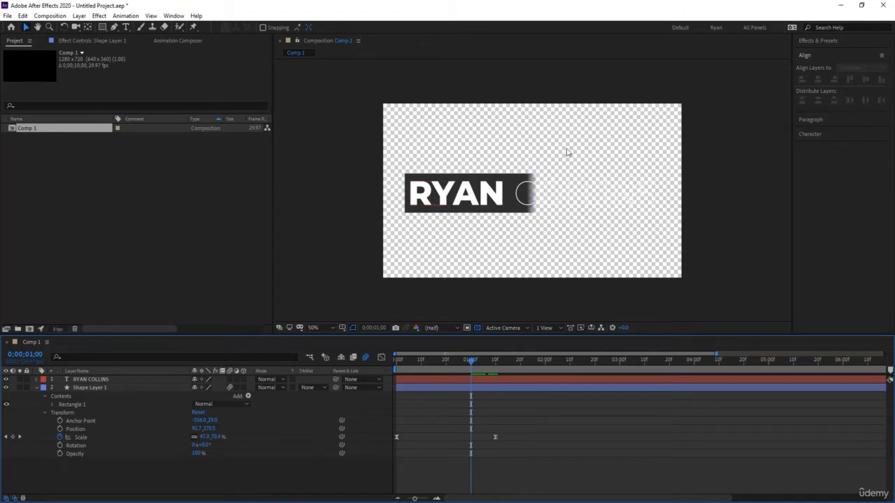
drag(471, 364, 343, 369)
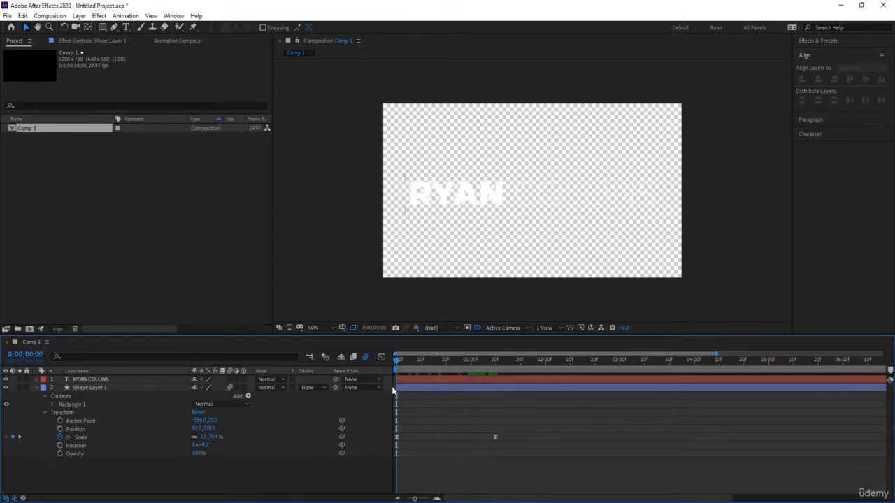
key(space)
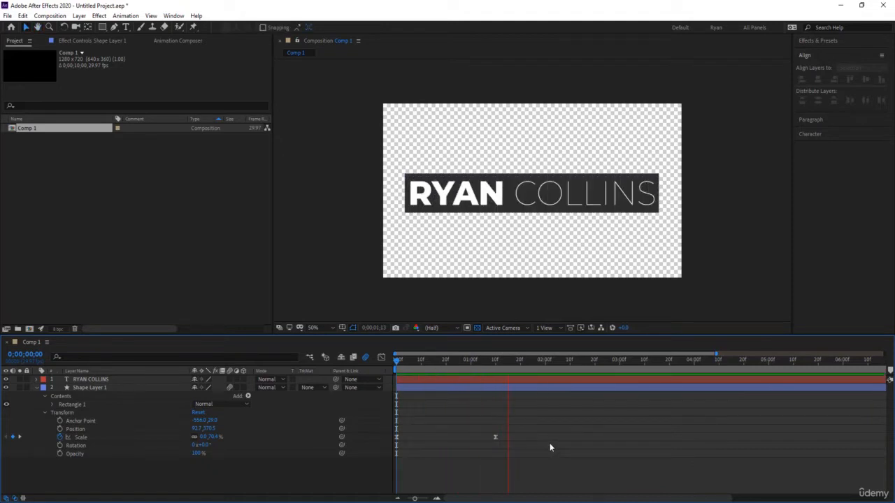
key(space)
drag(507, 365, 521, 363)
click(532, 380)
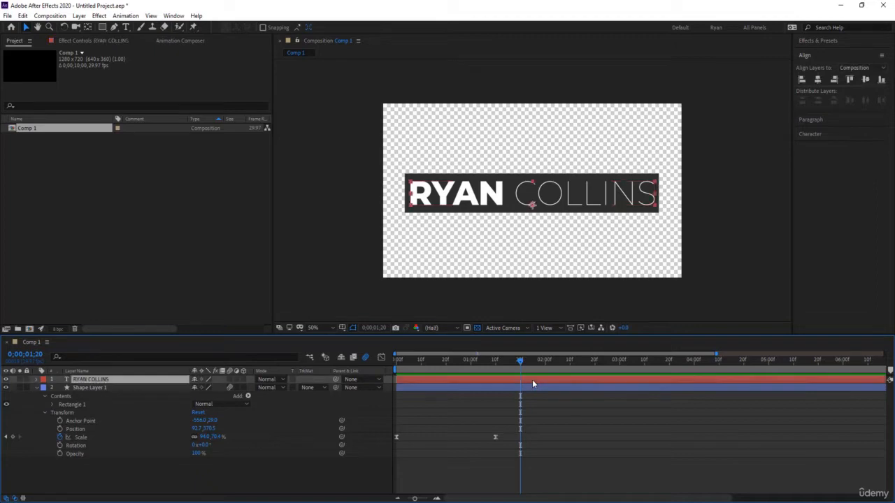
Add a Position text animator to the name, set to 0, 241 to drop the letters down.
click(38, 379)
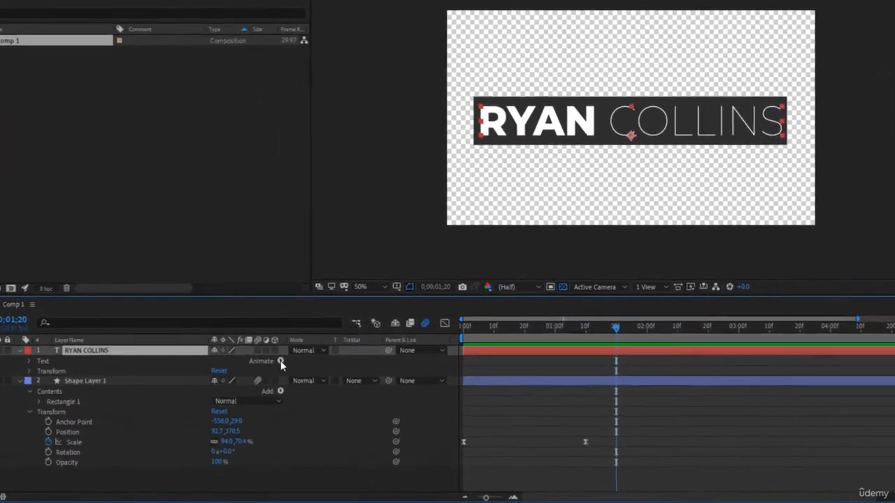
click(248, 387)
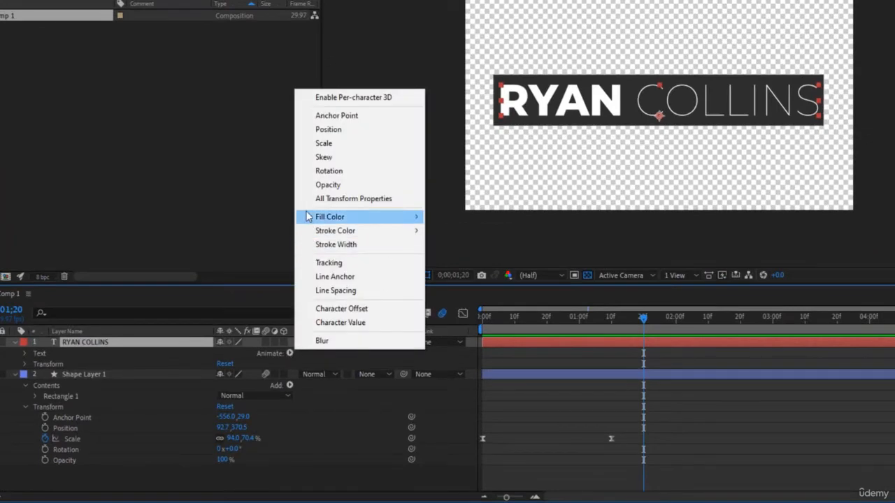
click(338, 130)
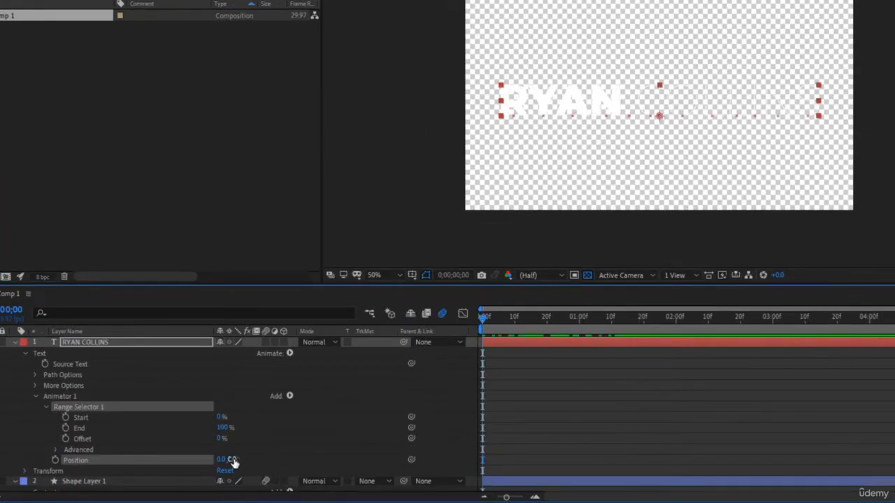
drag(234, 459, 360, 481)
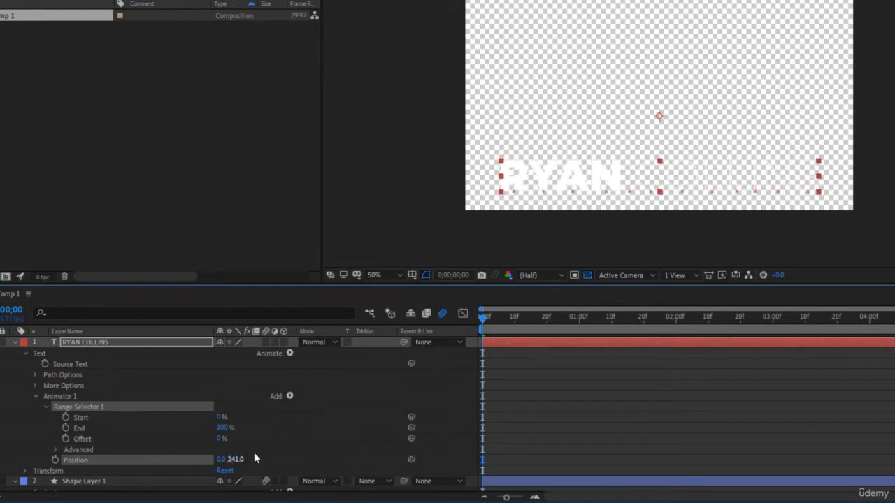
Reveal the Range Selector's Advanced options at the bar's end time and test the Start value.
click(203, 428)
click(26, 353)
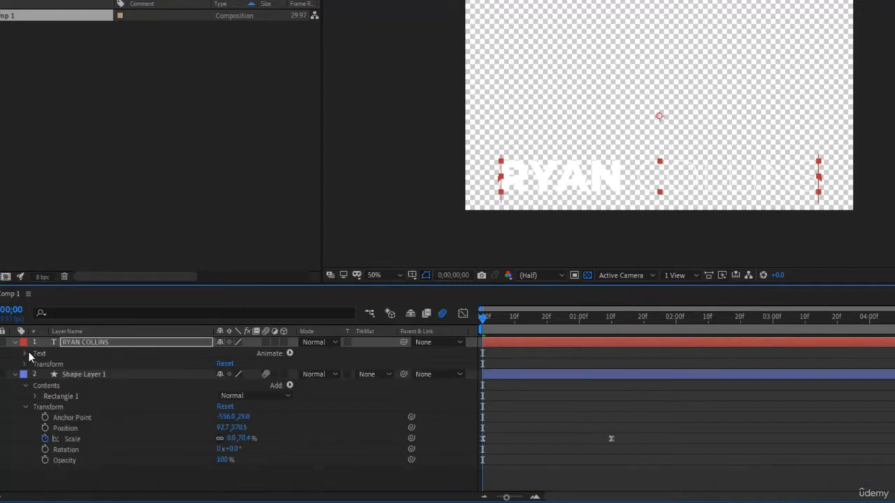
click(26, 355)
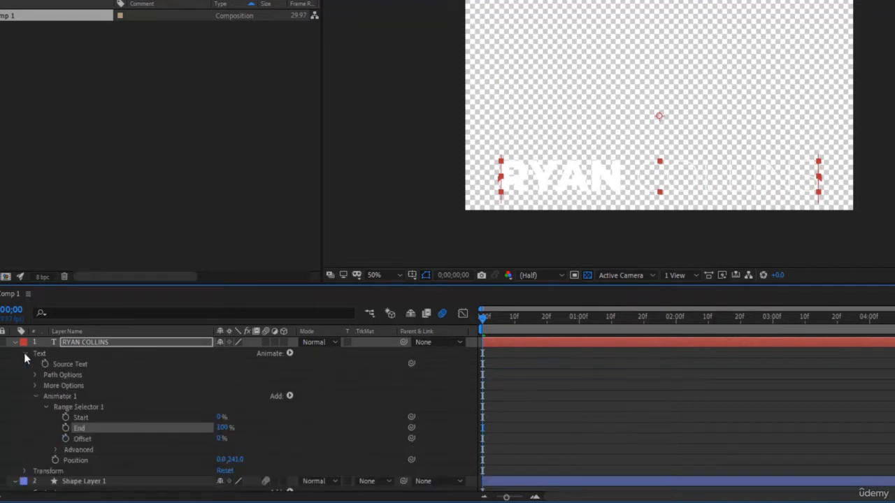
click(56, 450)
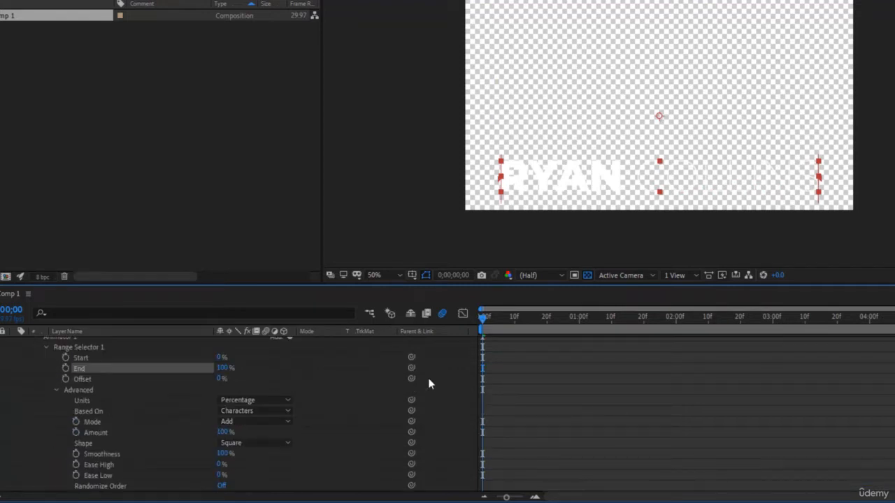
drag(486, 319, 647, 320)
scroll(628, 353, up, 2)
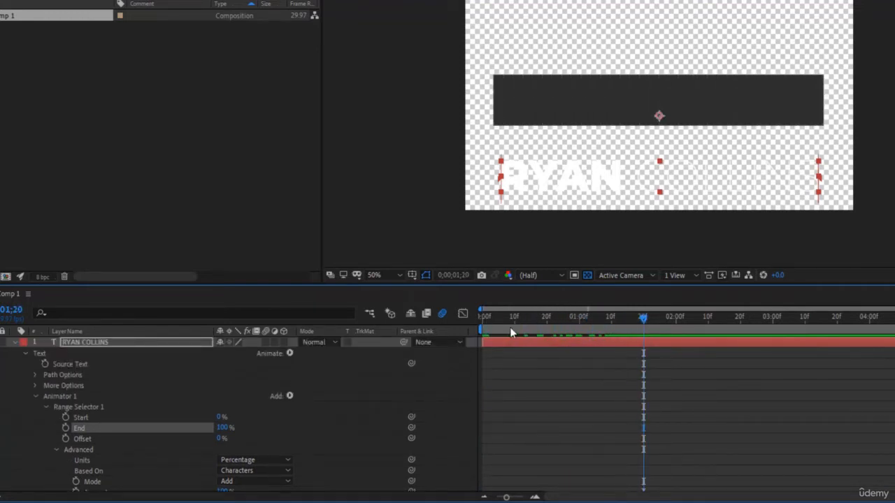
click(221, 418)
click(242, 419)
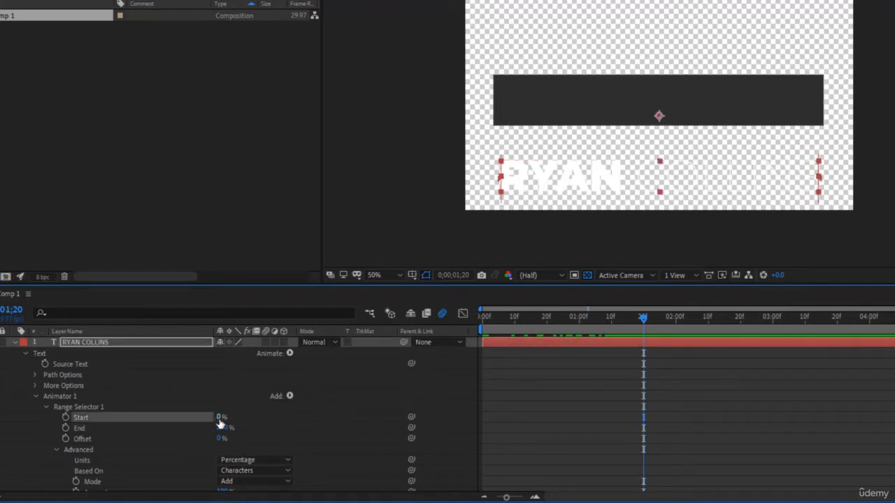
mouse_move(220, 418)
mouse_down()
mouse_move(254, 418)
mouse_move(217, 418)
mouse_up()
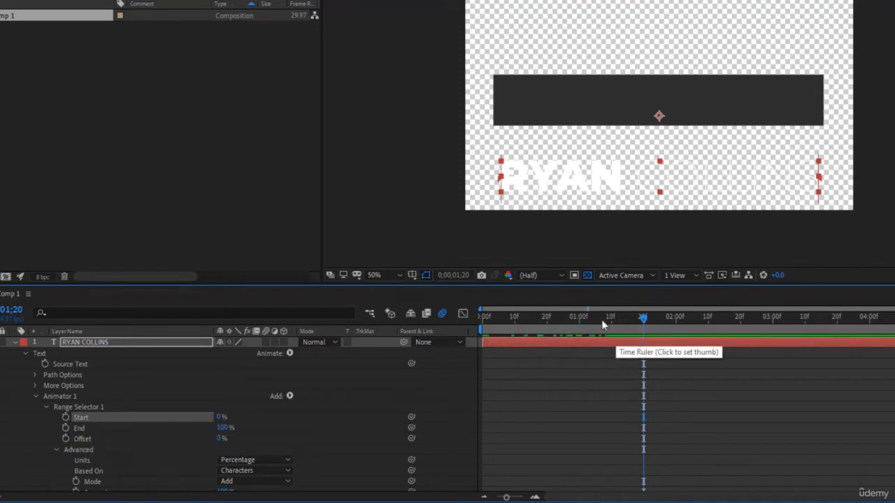
Keyframe Range Selector Start from 0% at 0;00 to 100% at 1;20 and preview.
drag(643, 317, 483, 327)
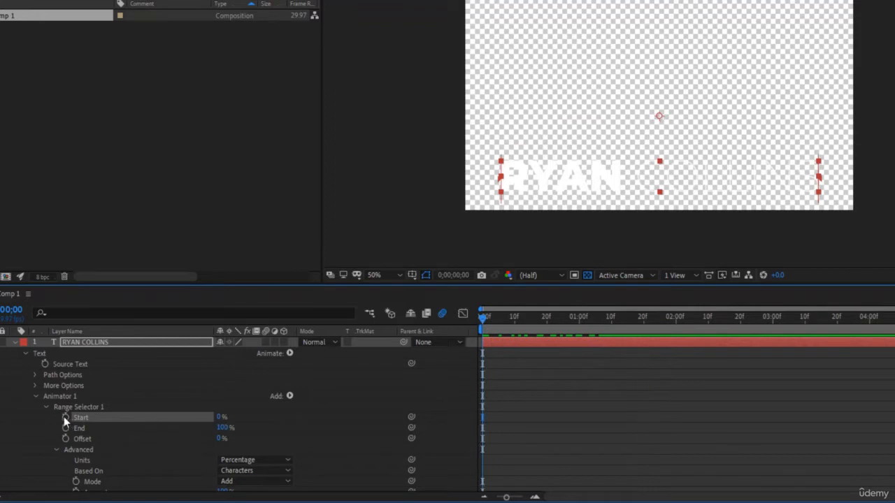
drag(482, 327, 644, 324)
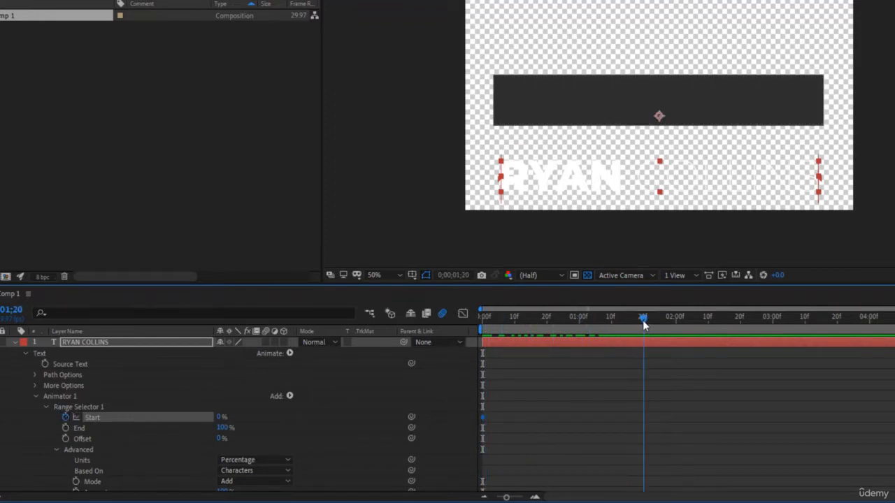
drag(218, 419, 300, 415)
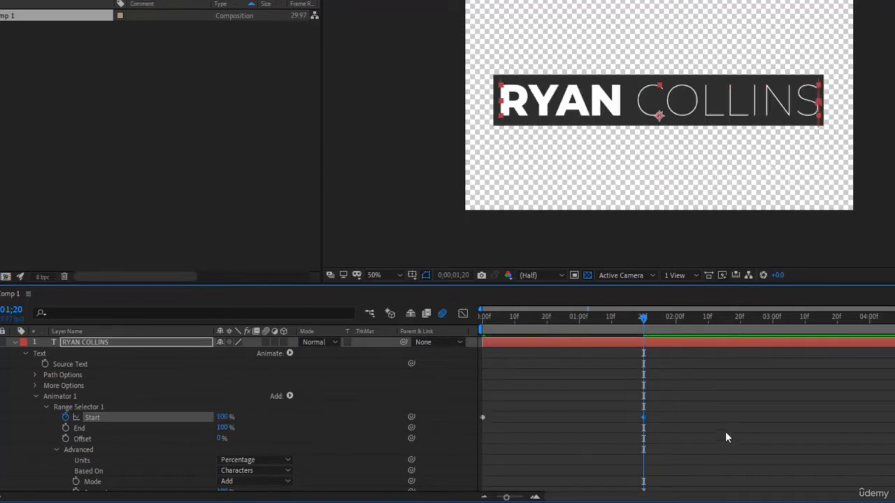
drag(643, 327, 448, 325)
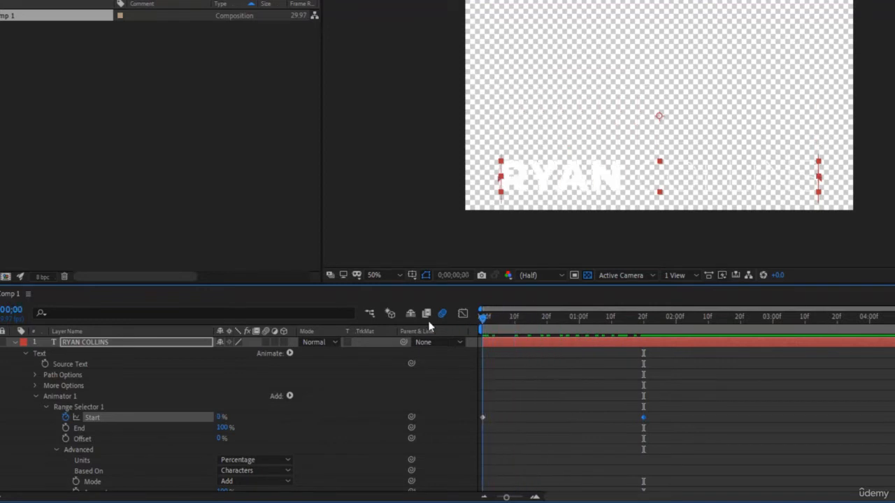
key(space)
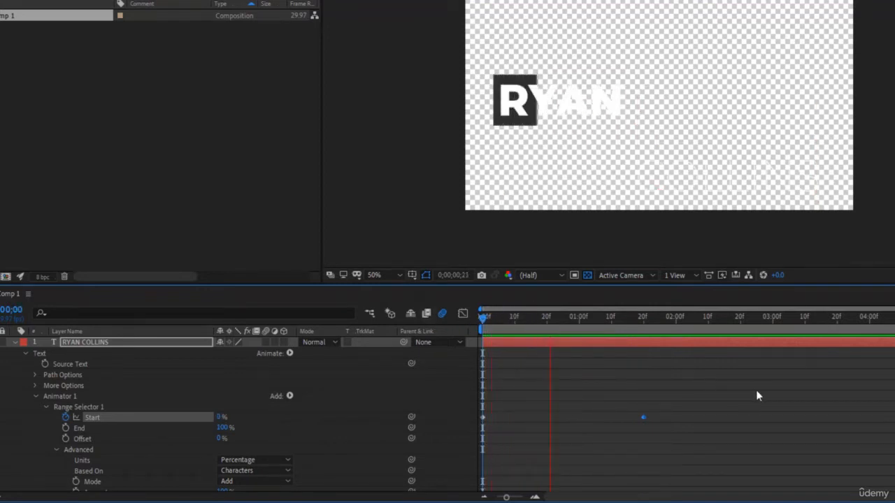
key(space)
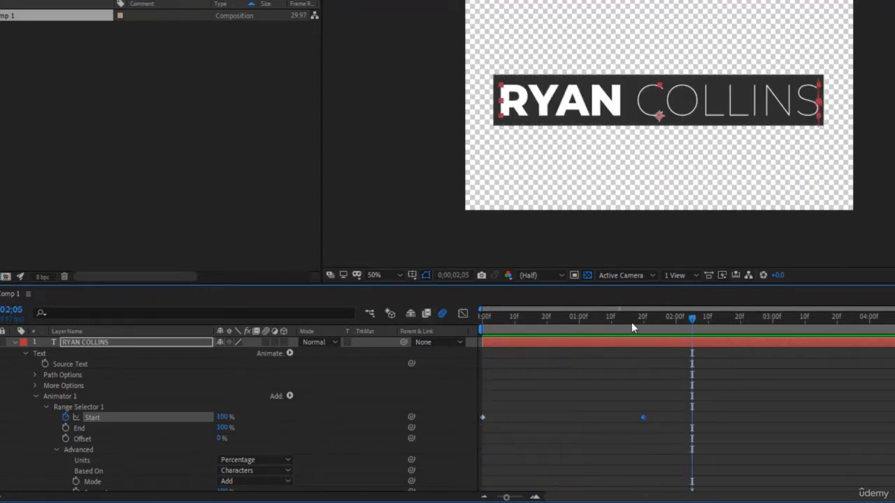
mouse_move(631, 322)
mouse_down()
mouse_move(657, 328)
mouse_move(644, 322)
mouse_up()
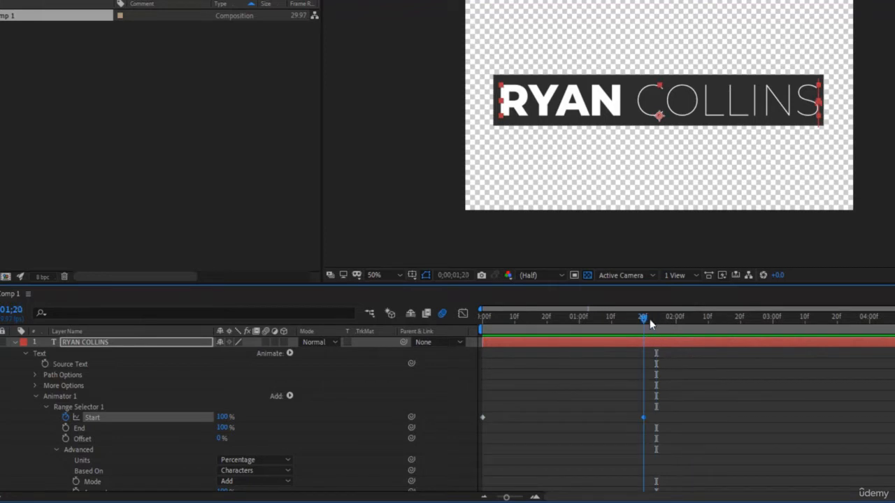
Give the first Start keyframe a 100% influence ease in the speed graph and preview it.
drag(673, 427, 438, 400)
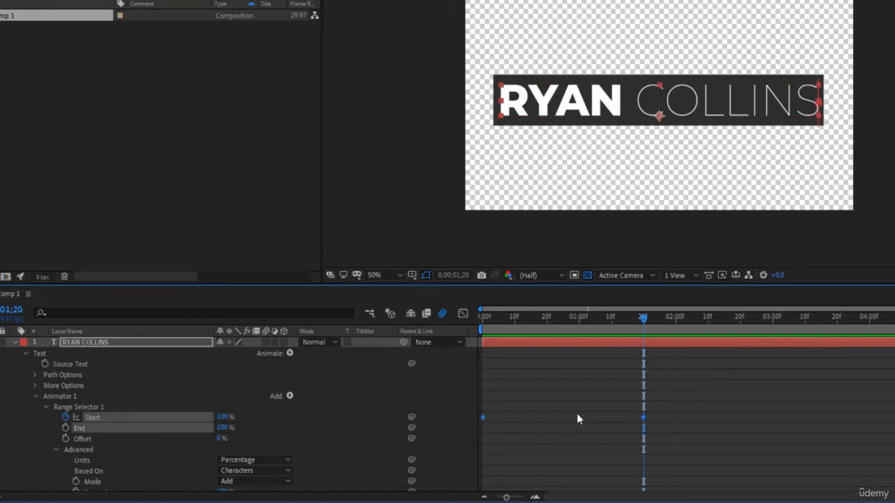
click(462, 313)
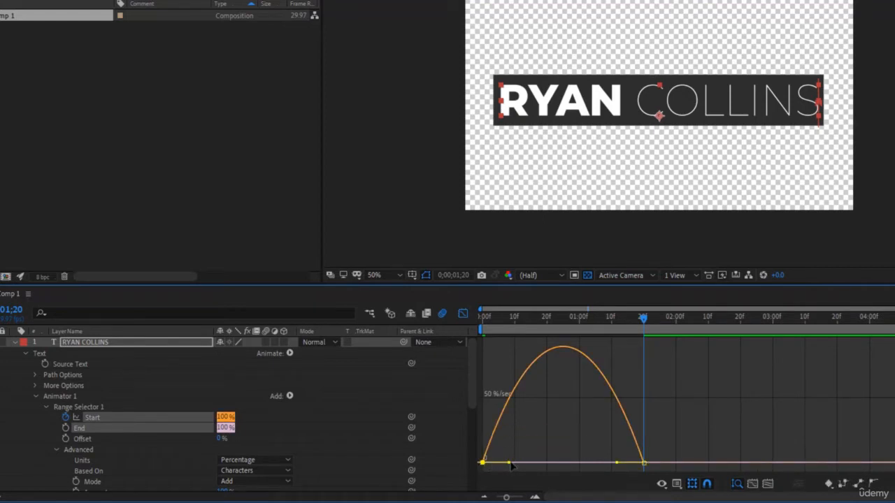
drag(510, 464, 579, 464)
key(Home)
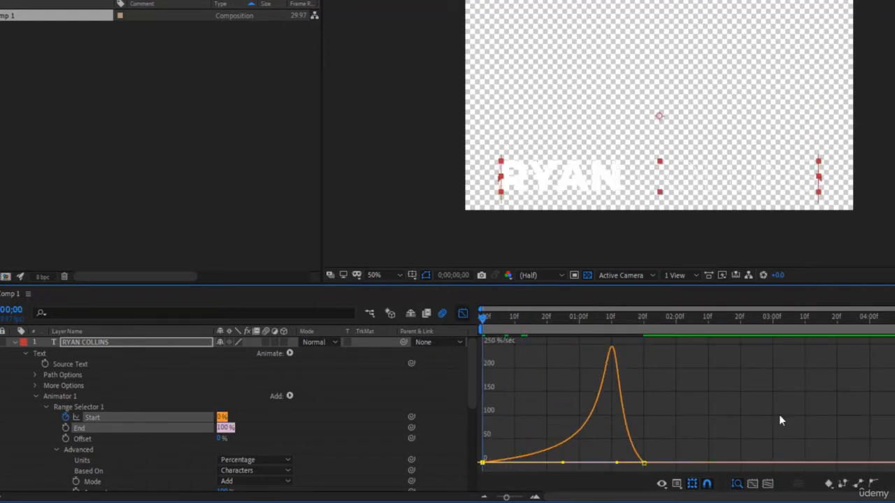
key(space)
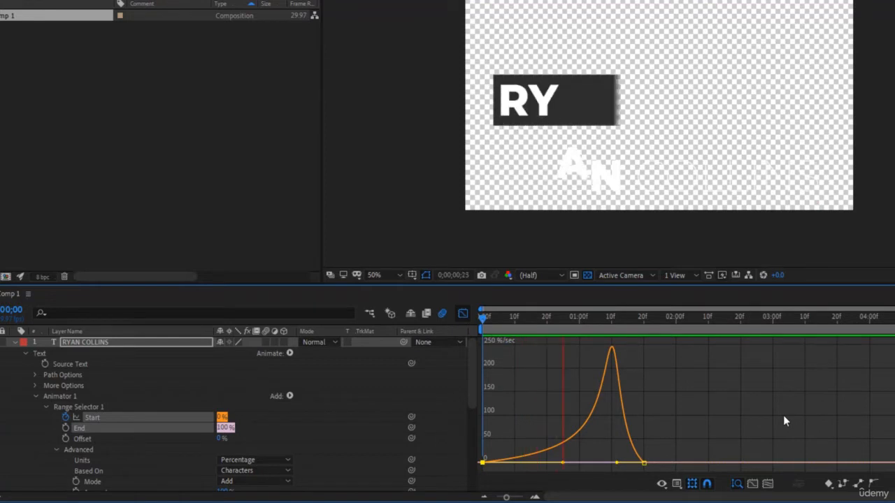
key(space)
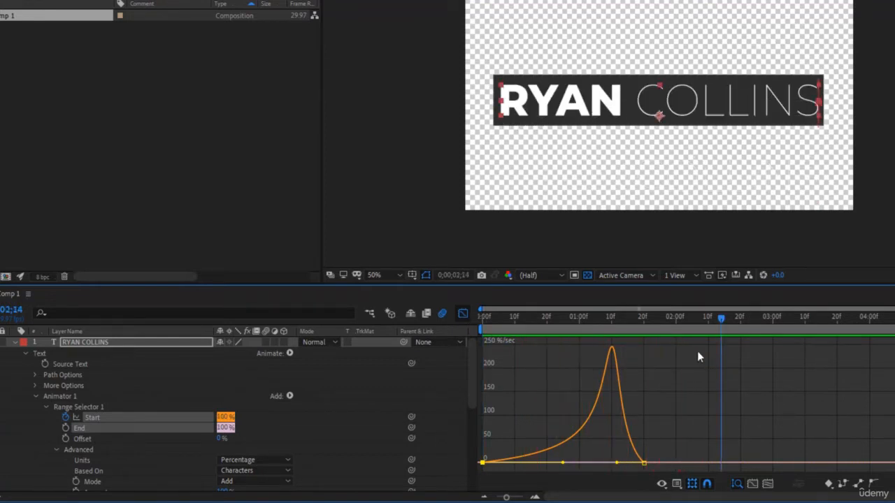
click(574, 327)
drag(574, 327, 479, 322)
click(462, 314)
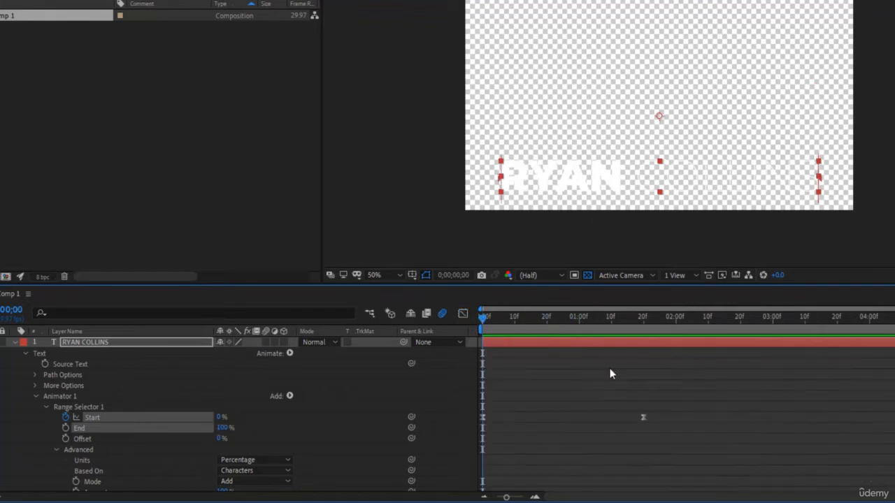
click(576, 360)
key(u)
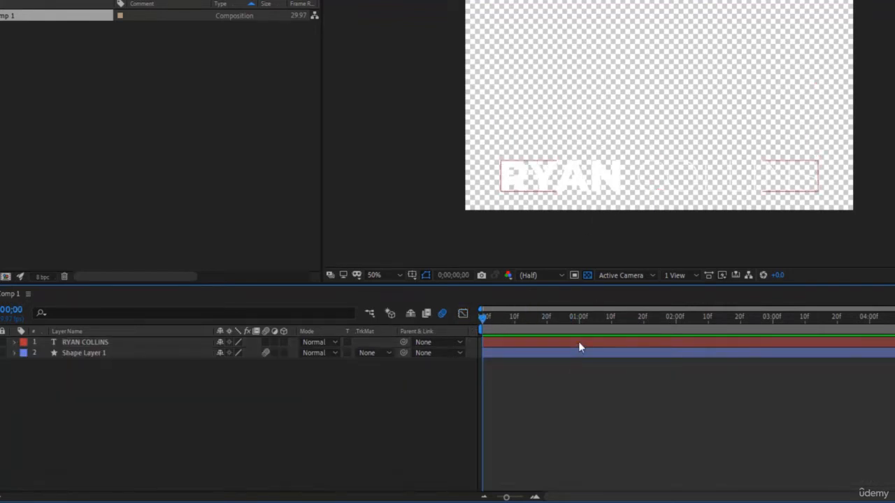
click(578, 341)
drag(558, 329, 675, 328)
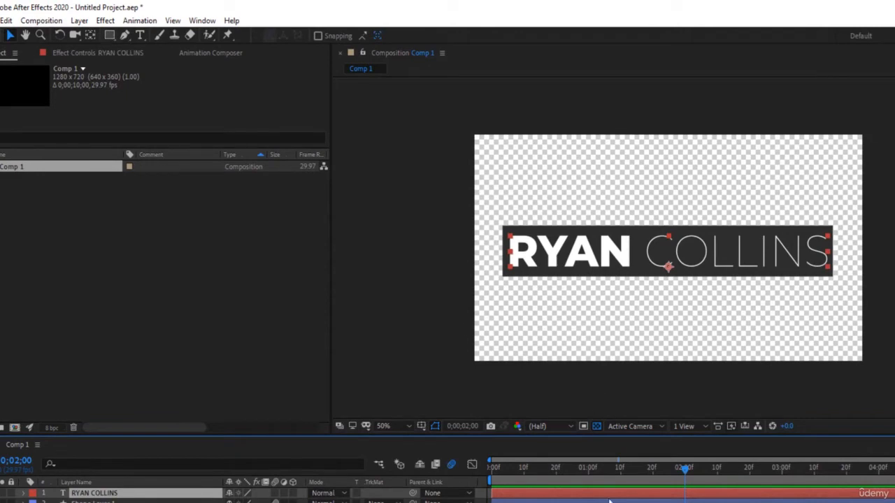
click(109, 35)
drag(491, 217, 836, 276)
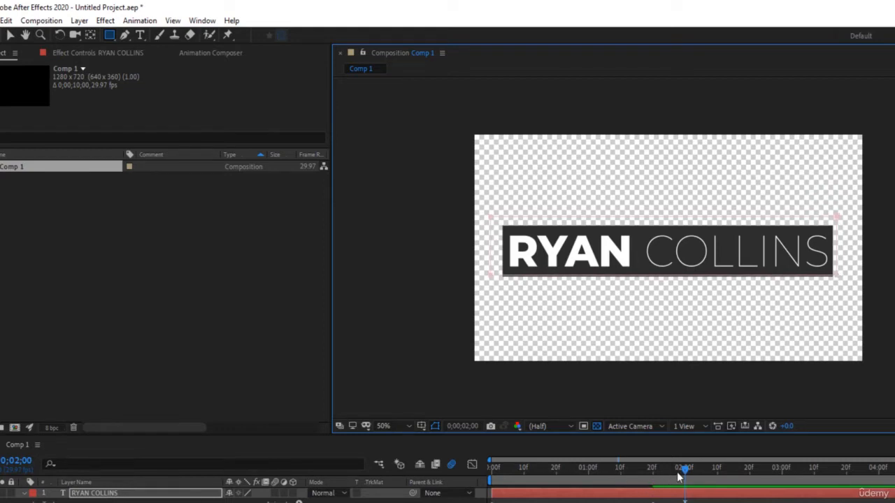
Scrub back through the masked reveal and adjust the two Start keyframes.
drag(676, 472, 554, 476)
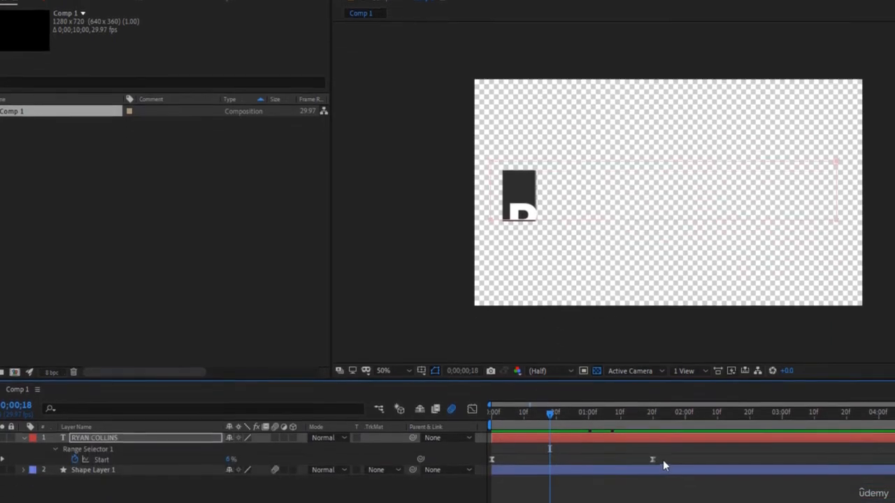
drag(663, 460, 511, 434)
click(487, 432)
Preview the masked name reveal, then undo an accidentally drawn rectangle shape.
key(space)
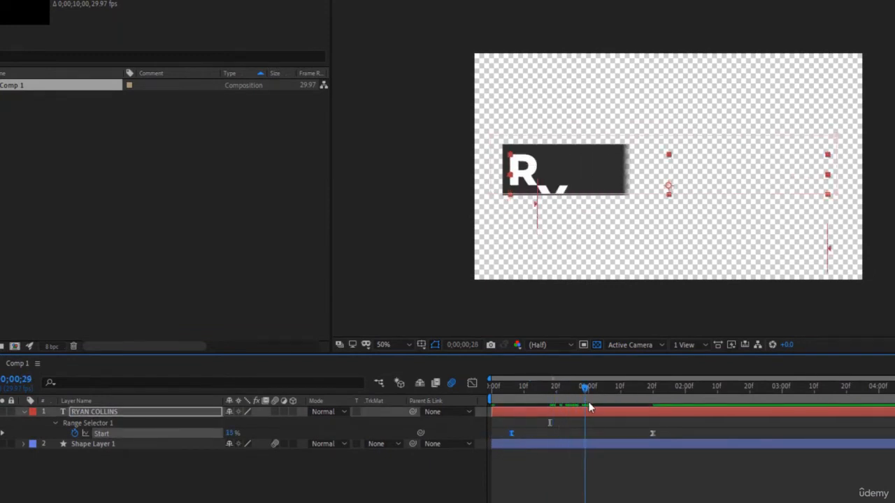
mouse_move(644, 413)
mouse_down()
mouse_move(493, 413)
mouse_move(657, 413)
mouse_up()
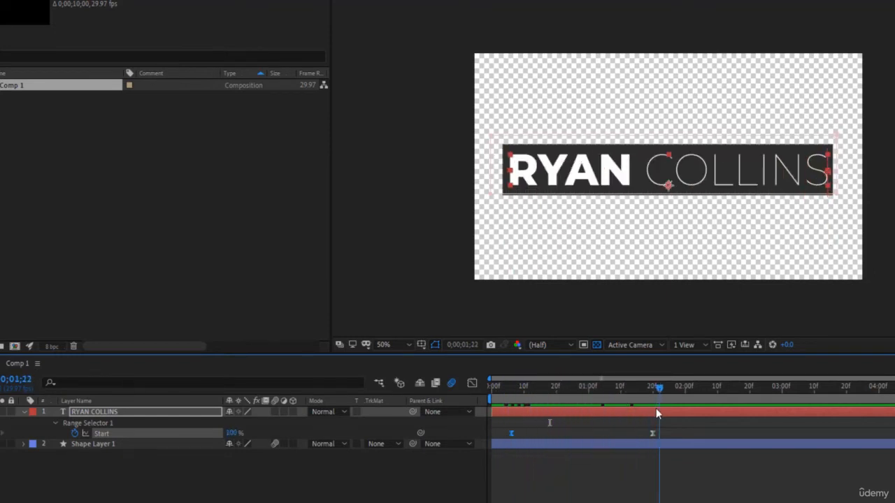
click(739, 447)
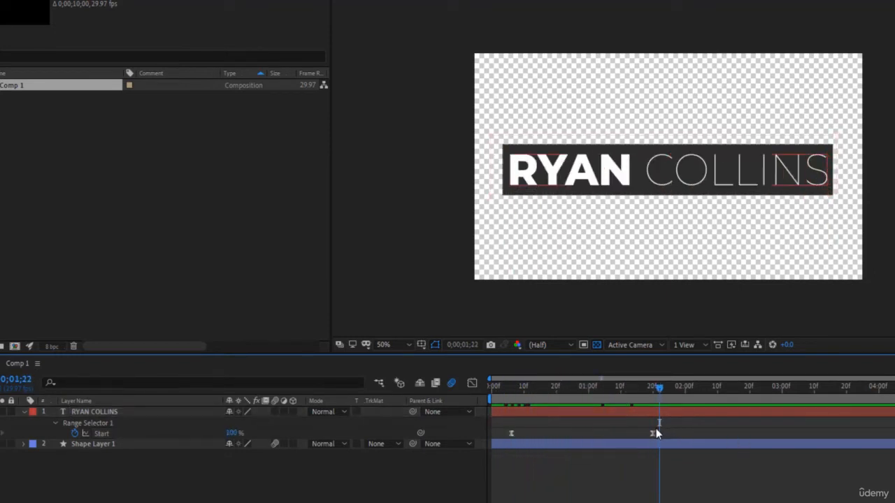
click(723, 465)
mouse_move(496, 76)
mouse_down()
mouse_move(864, 104)
mouse_move(850, 118)
mouse_up()
key(ctrl+z)
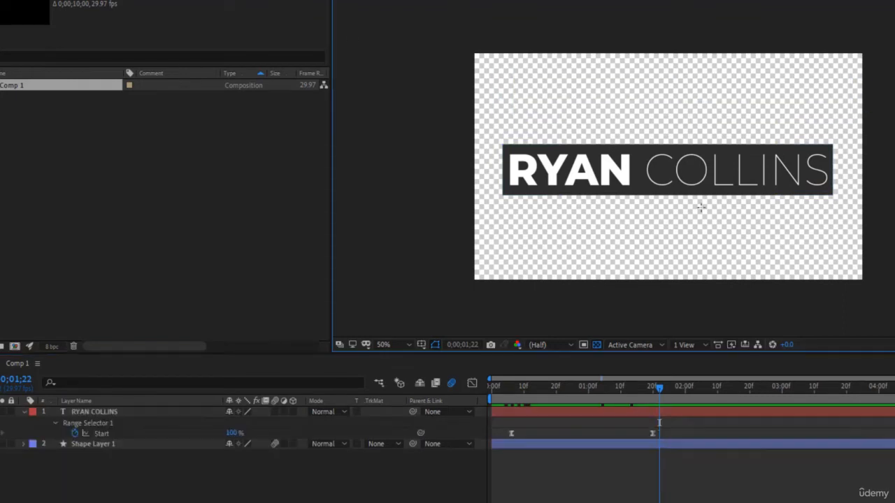
At 1;03, open the text layer's Mask 1 and set Mask Feather to about 15 pixels.
click(557, 404)
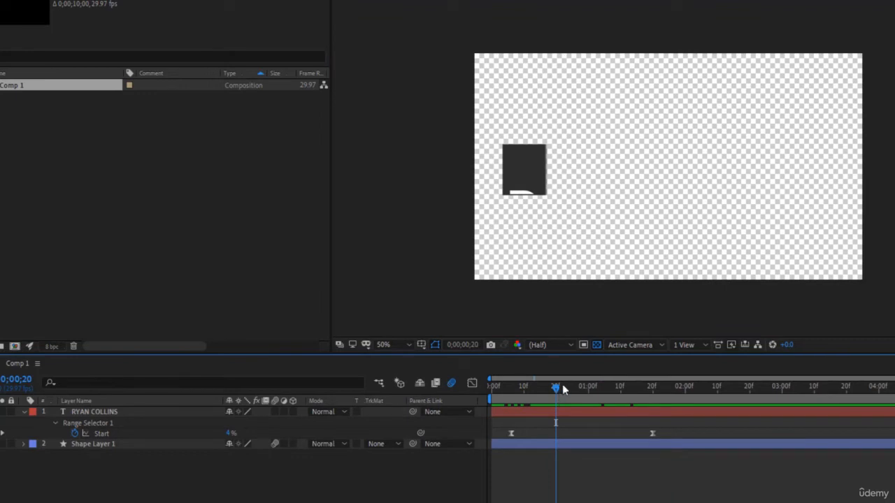
drag(557, 388, 600, 387)
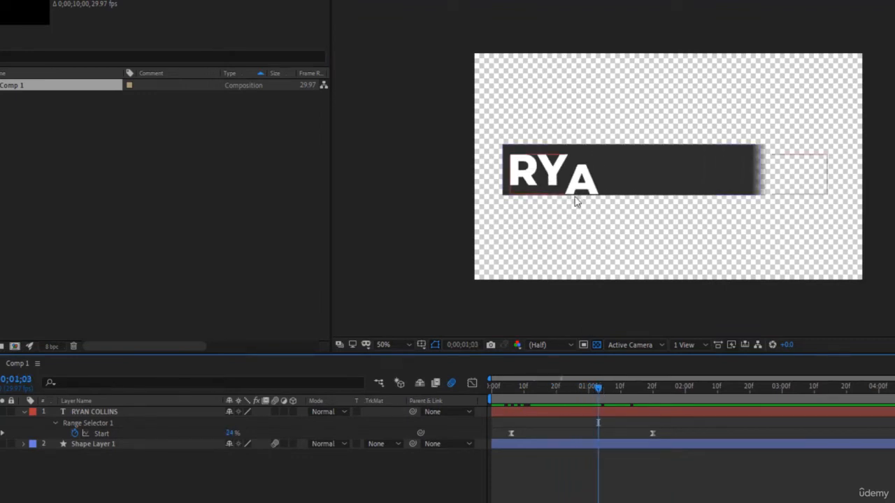
click(24, 413)
click(24, 413)
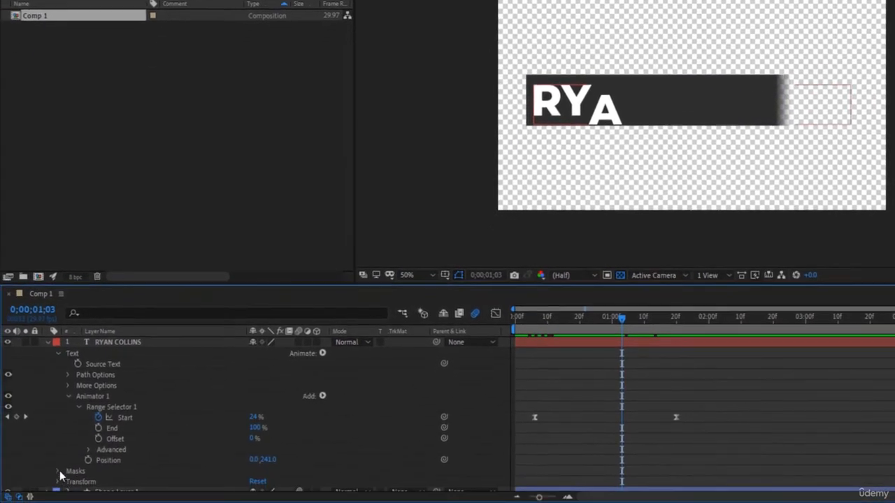
click(69, 482)
scroll(140, 396, down, 3)
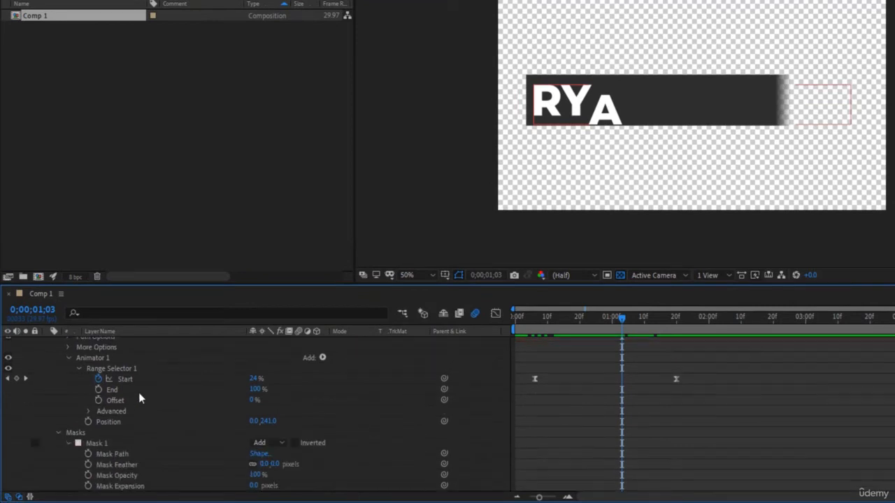
drag(264, 447, 276, 443)
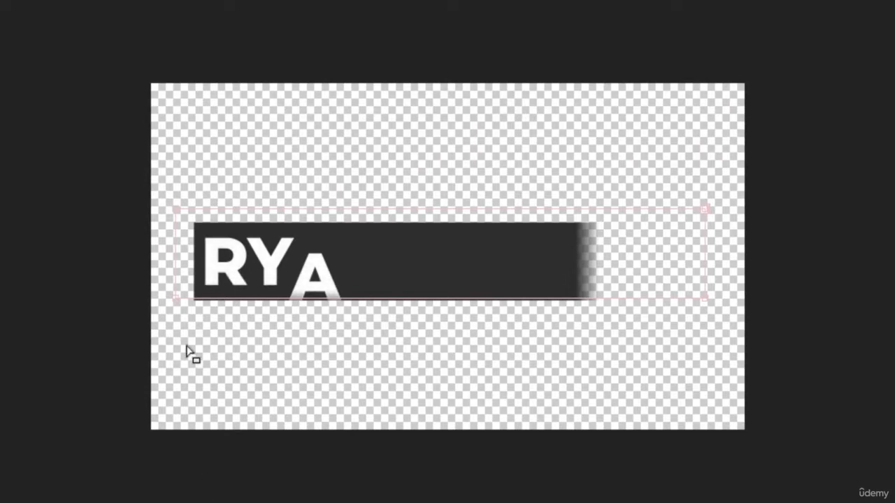
key(period)
key(period)
key(space)
drag(86, 291, 788, 233)
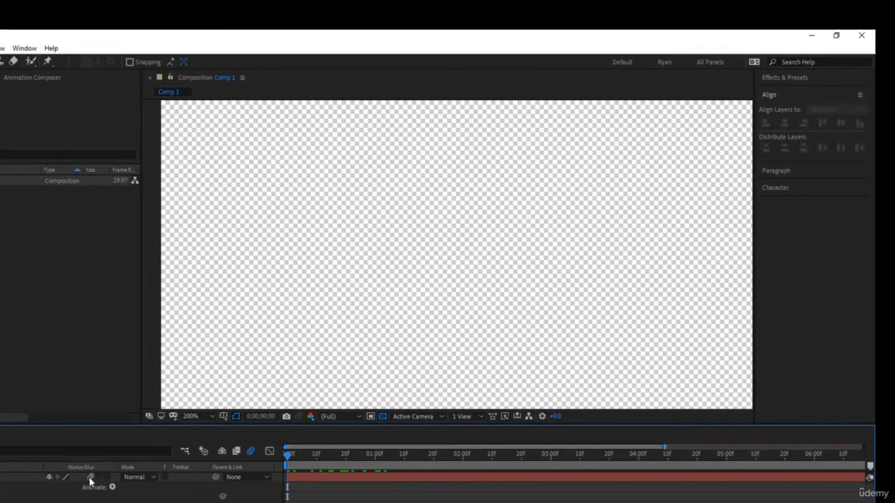
click(193, 416)
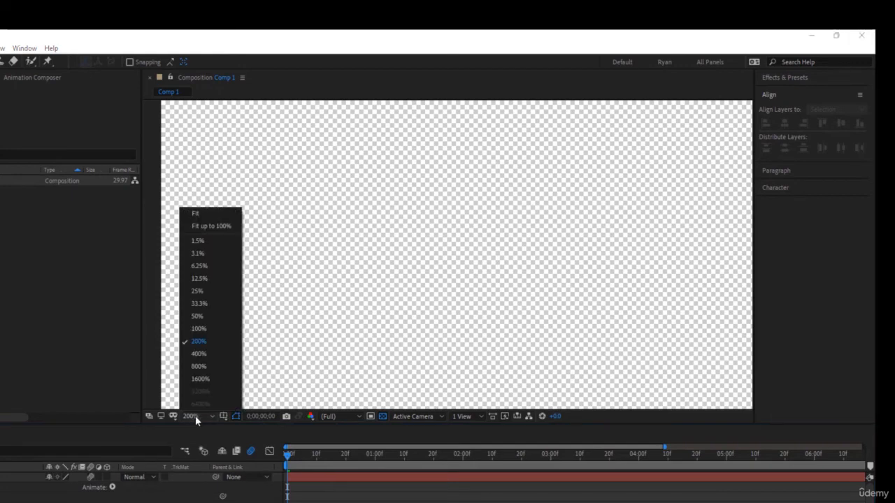
click(199, 213)
key(space)
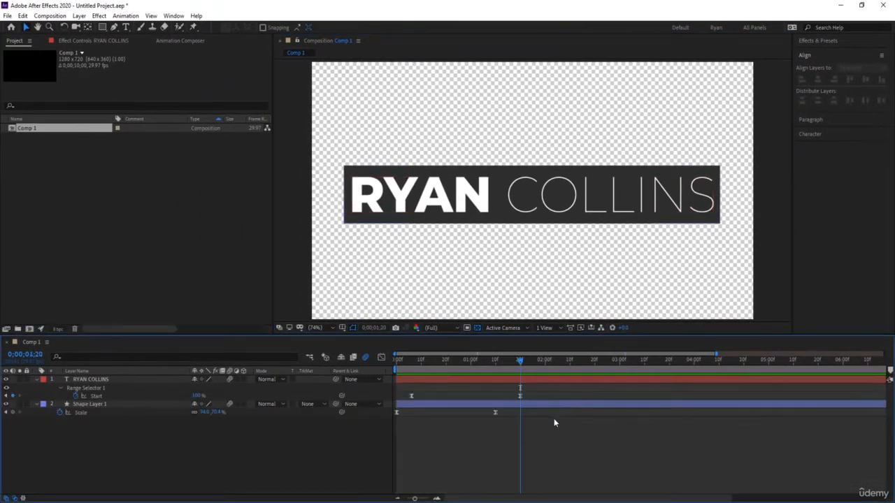
key(u)
click(526, 387)
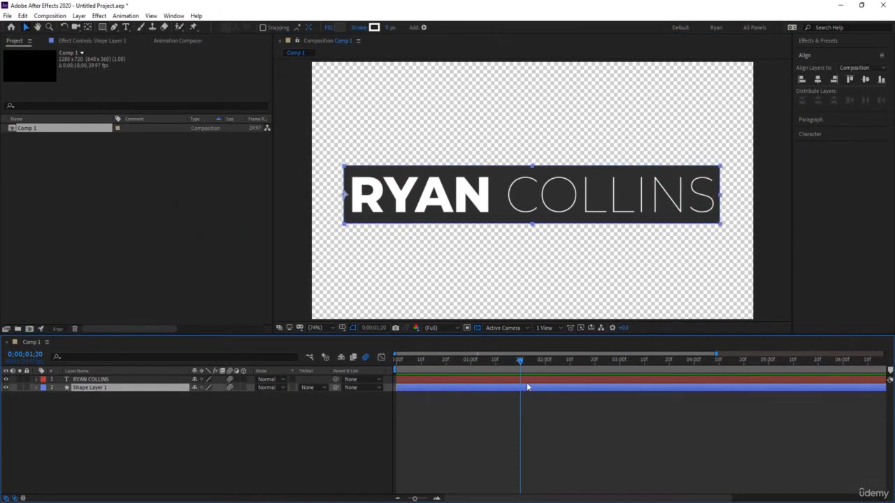
shift+click(530, 379)
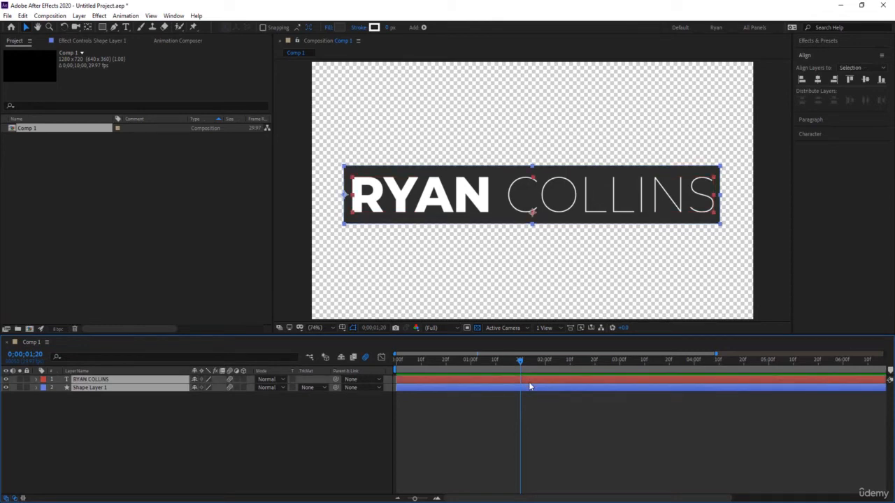
key(ctrl+d)
drag(169, 397, 167, 385)
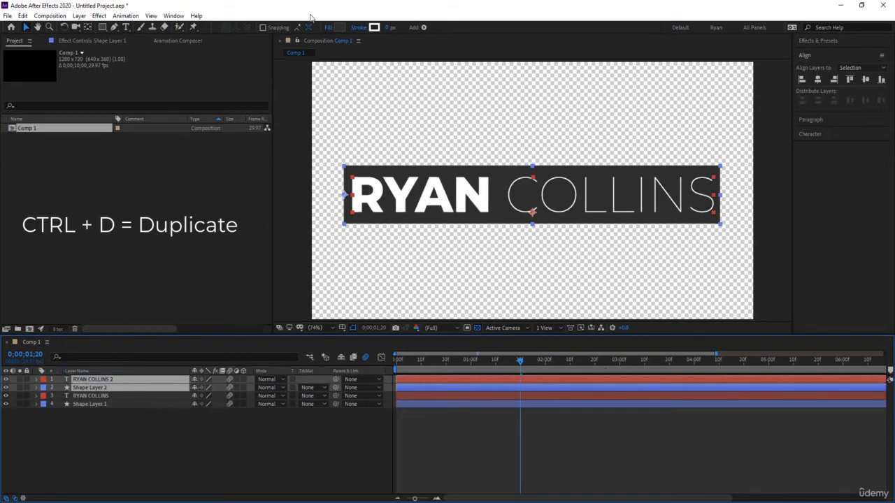
Apply Time-Reverse Layer to the duplicated layers and park the playhead at 0;00;02;20.
click(79, 15)
mouse_move(100, 15)
right_click(558, 386)
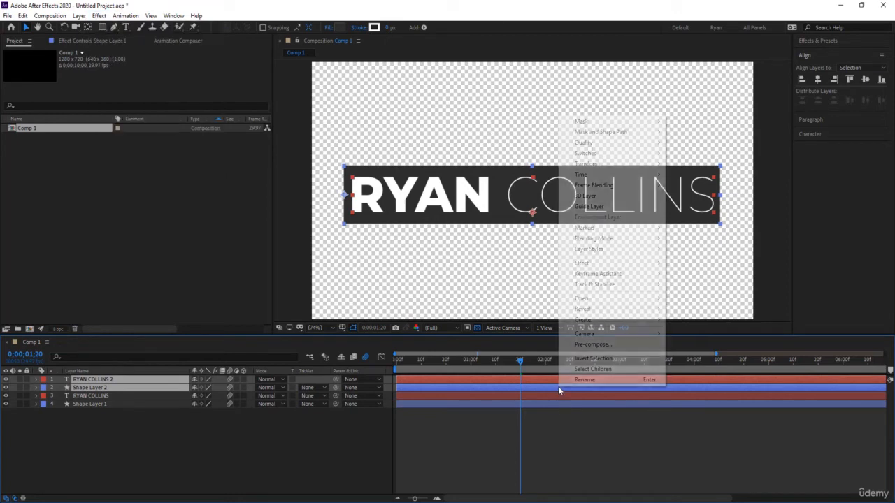
mouse_move(601, 177)
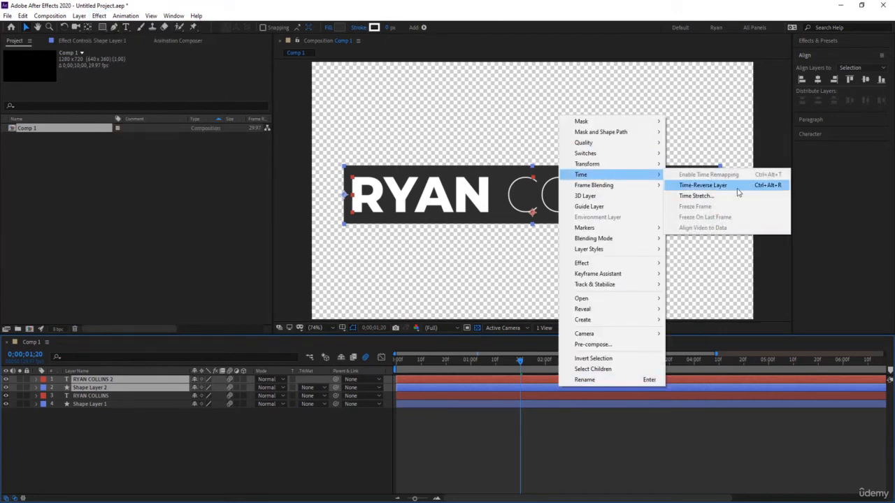
click(692, 185)
drag(522, 360, 593, 362)
click(620, 418)
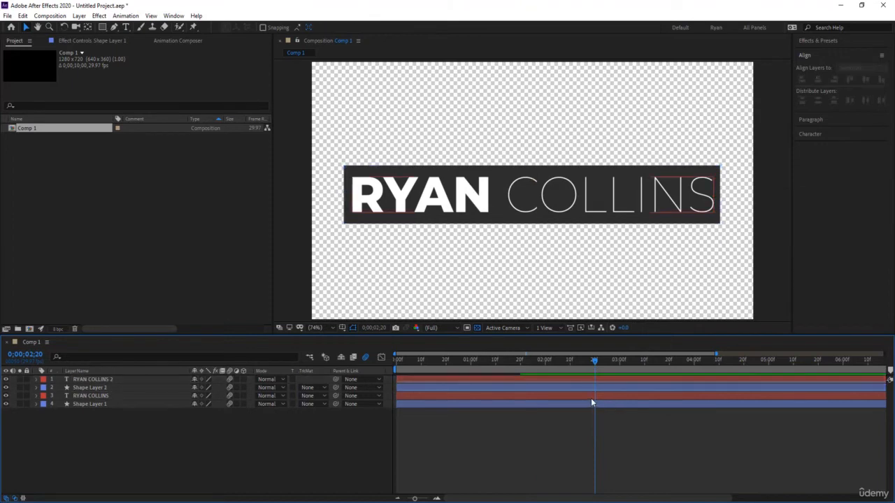
Trim the original title and bar layers to end at 0;00;01;20.
key(u)
drag(467, 368, 543, 380)
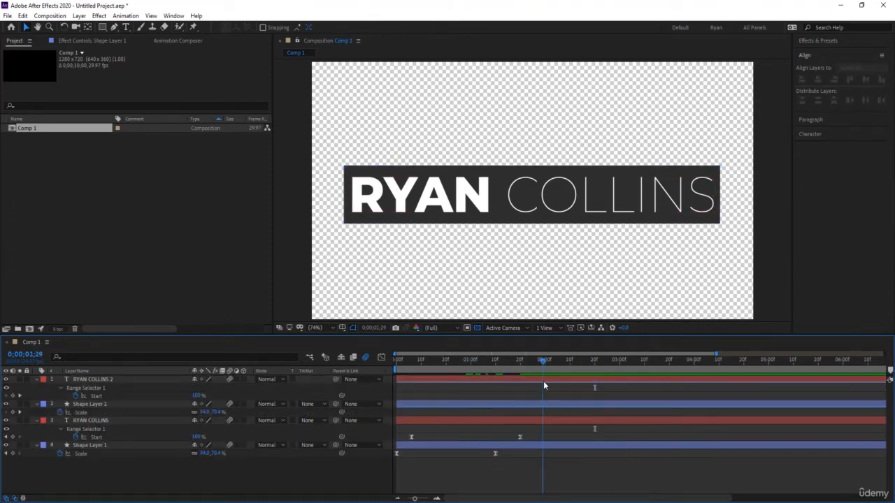
click(406, 499)
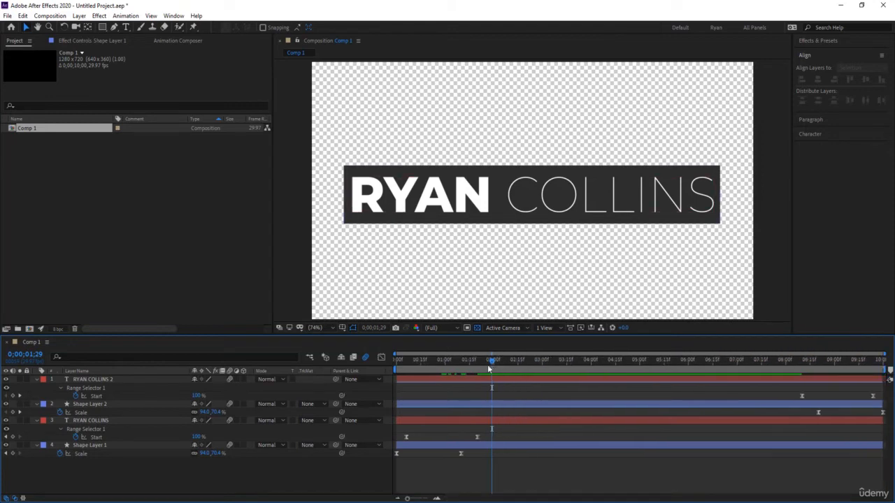
mouse_move(490, 368)
mouse_down()
mouse_move(416, 374)
mouse_move(488, 379)
mouse_move(477, 381)
mouse_up()
click(485, 420)
shift+click(487, 445)
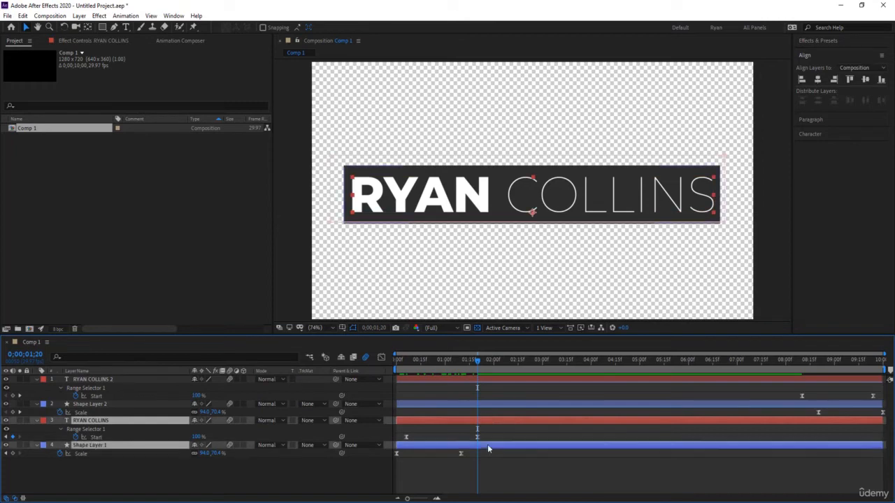
key(alt+bracketright)
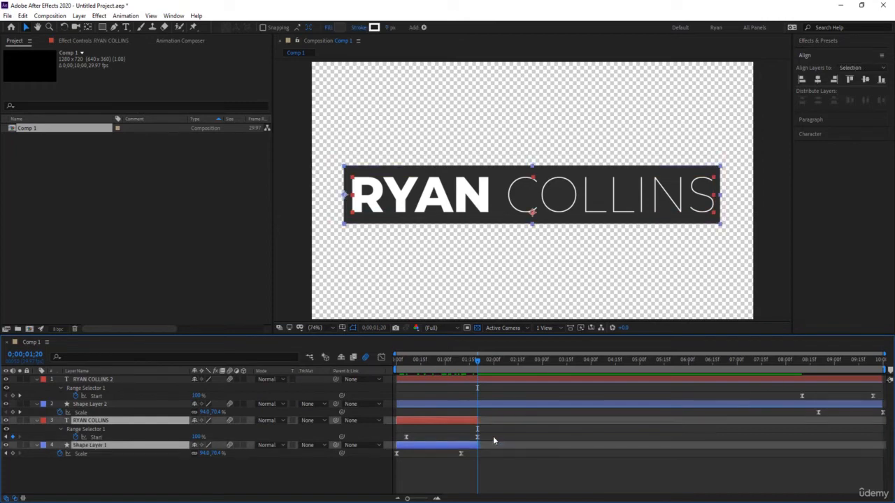
click(489, 406)
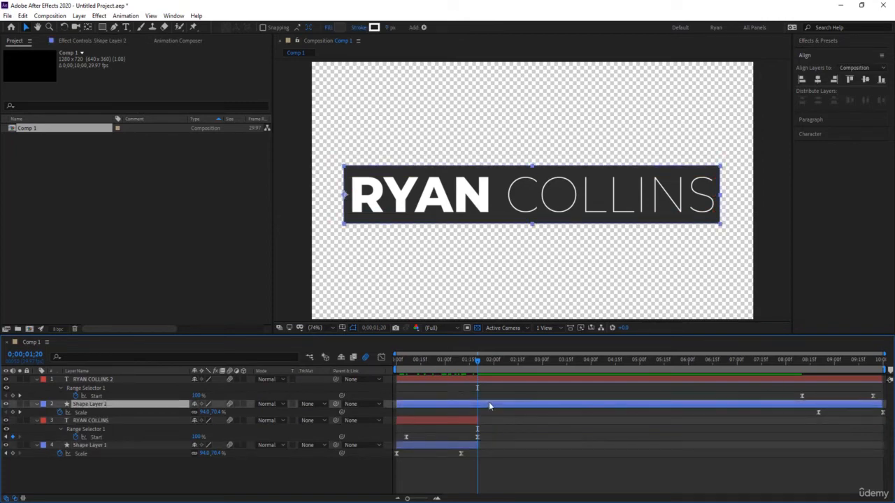
click(501, 377)
shift+click(502, 404)
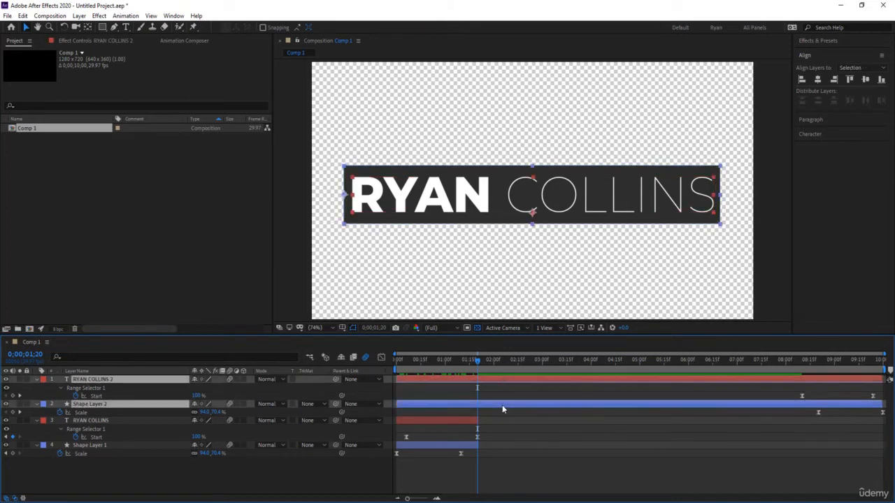
key(alt+bracketleft)
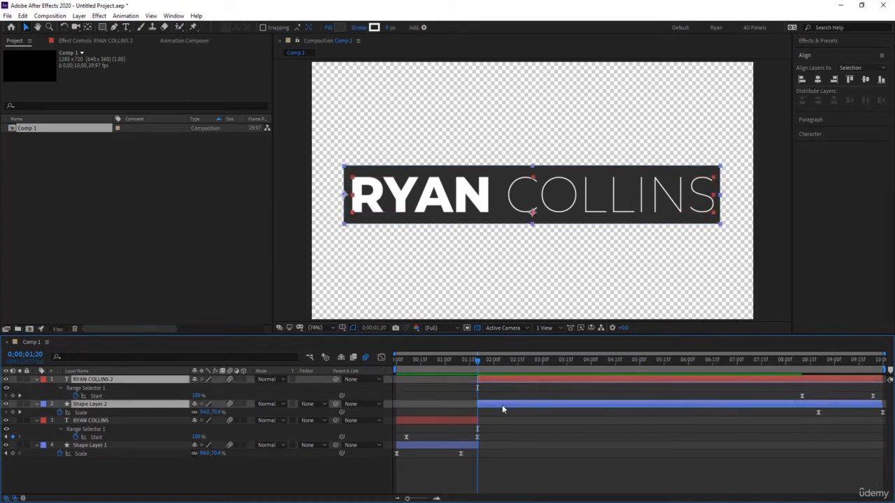
key(u)
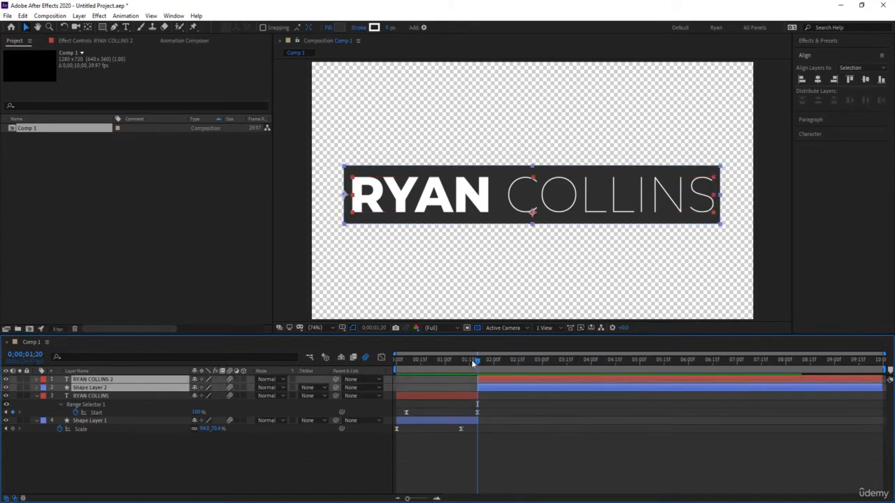
drag(471, 359, 768, 396)
drag(641, 360, 385, 373)
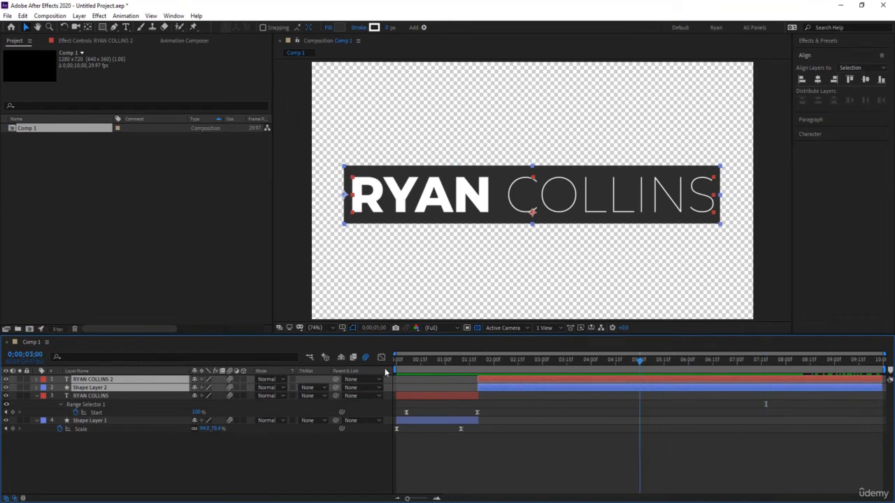
Trim the copies at 4;15, slide them earlier, and re-trim their start to 0;00;01;20.
key(space)
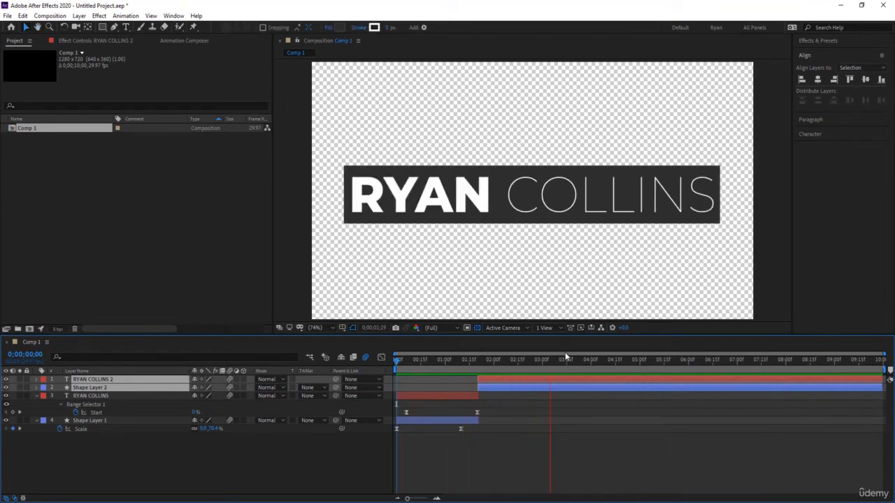
click(614, 361)
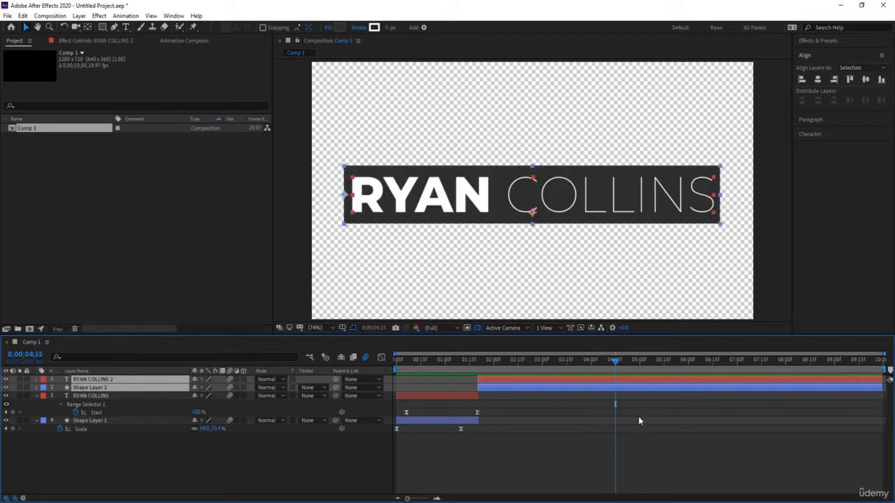
key(u)
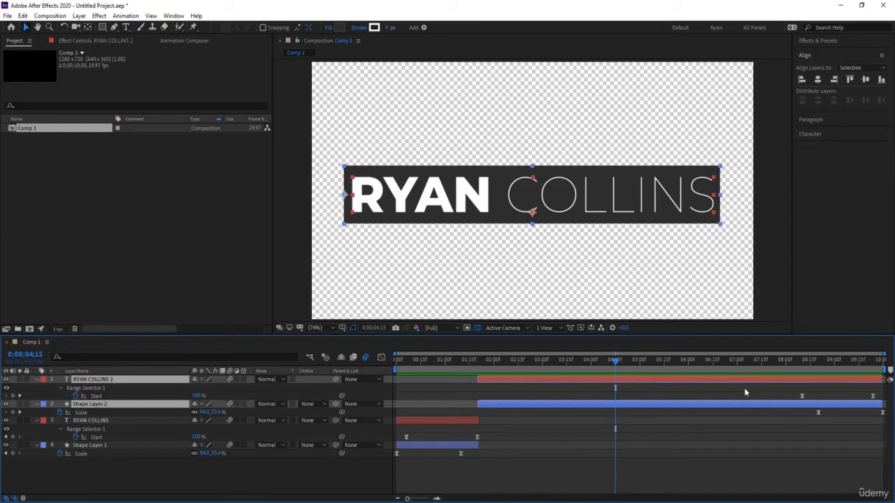
key(alt+bracketleft)
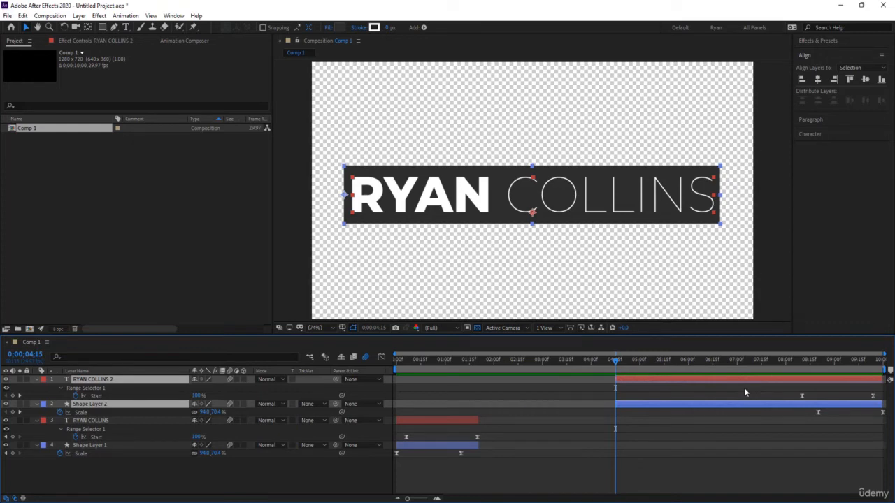
drag(739, 378, 481, 371)
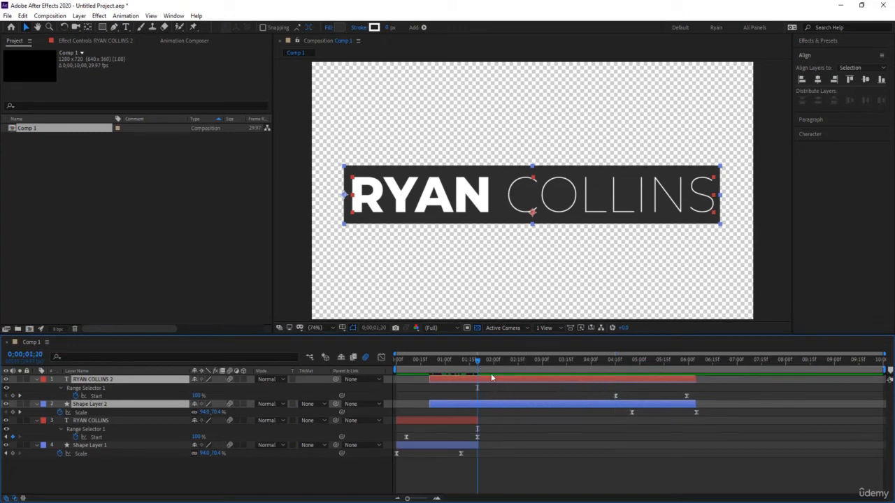
key(alt+bracketleft)
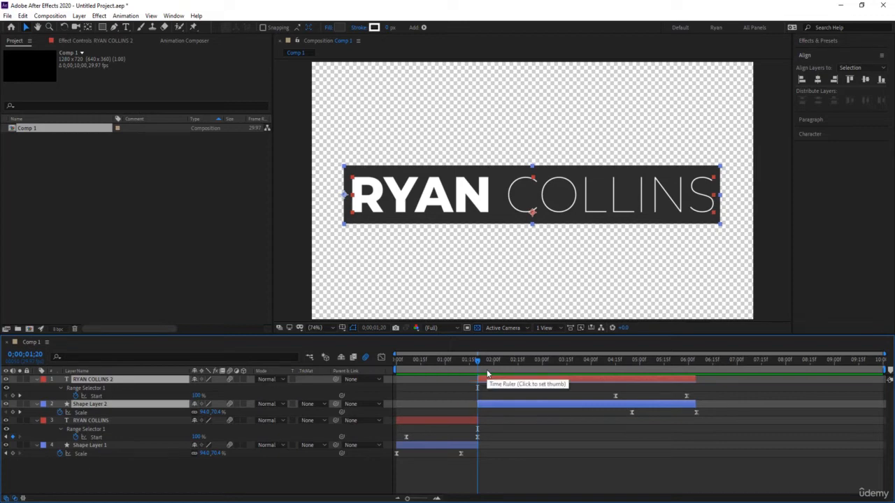
click(568, 462)
key(u)
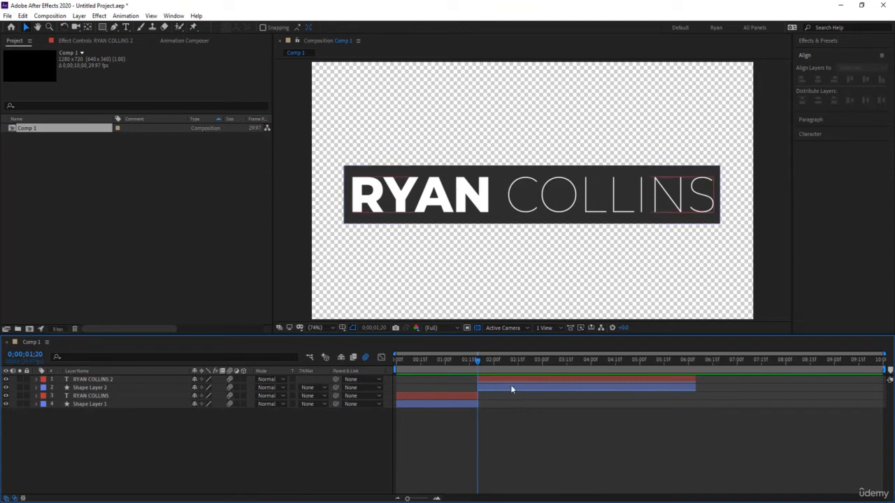
Play the whole title animation, then marquee-select Shape Layer 2's outro Scale keyframes near 5;16.
key(u)
click(435, 359)
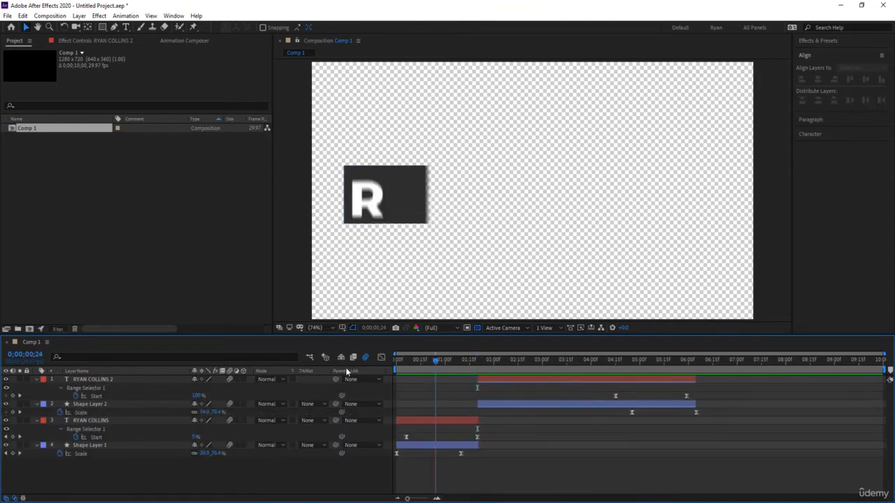
key(space)
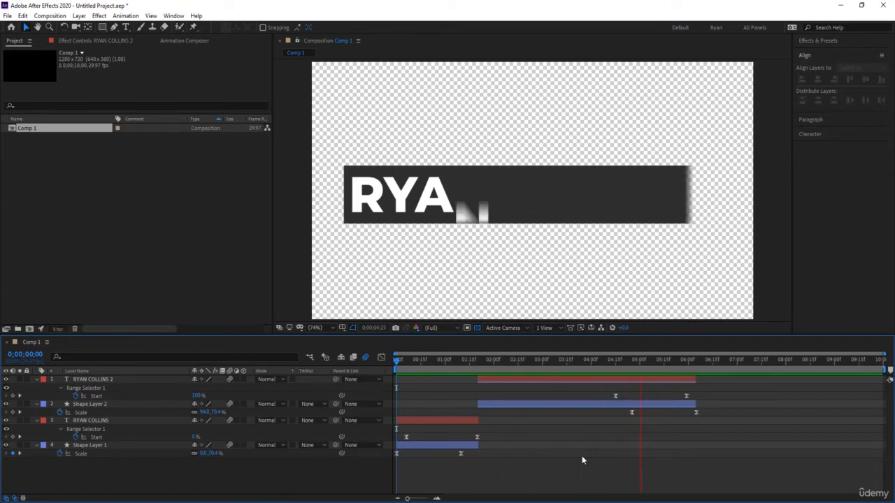
click(650, 359)
key(space)
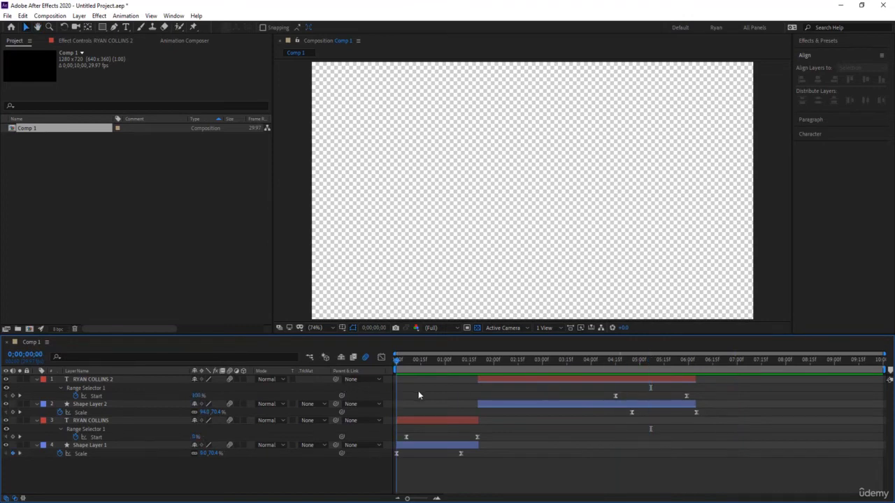
mouse_move(619, 405)
mouse_down()
mouse_move(666, 407)
mouse_move(628, 408)
mouse_up()
drag(728, 449, 607, 389)
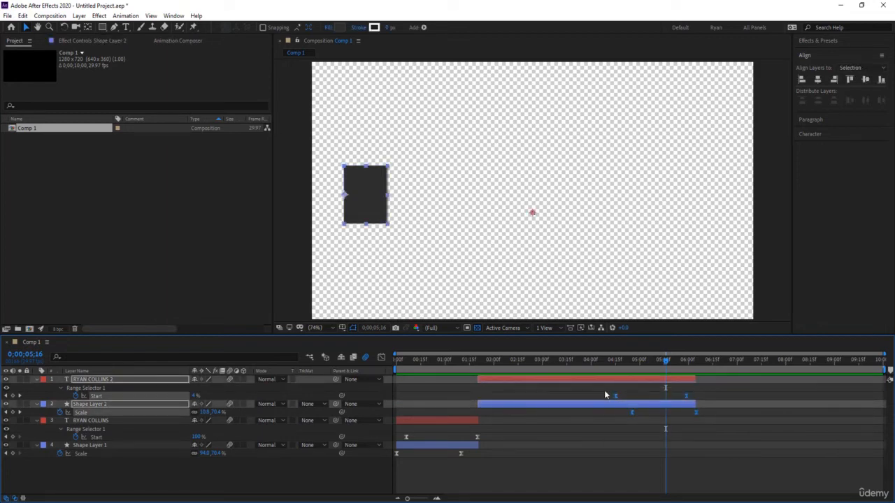
In the Graph Editor, drag the bar's outro Scale influence handle to lower its speed peak.
click(381, 357)
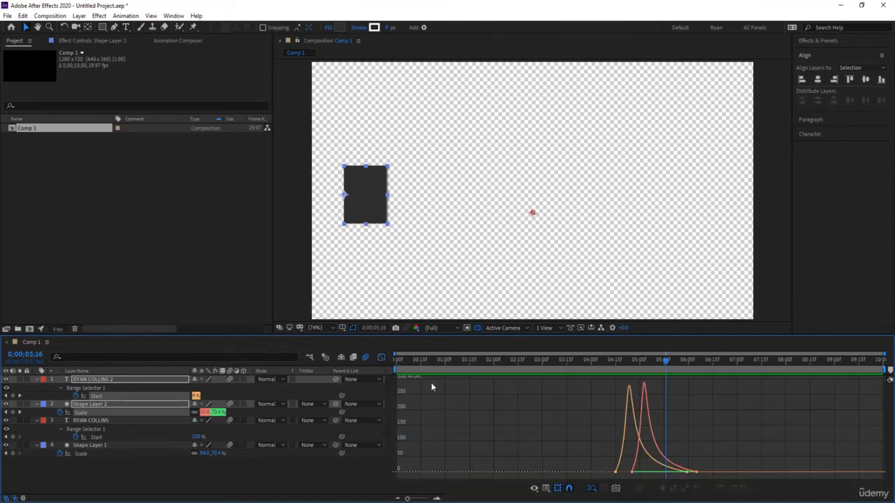
drag(586, 457, 675, 472)
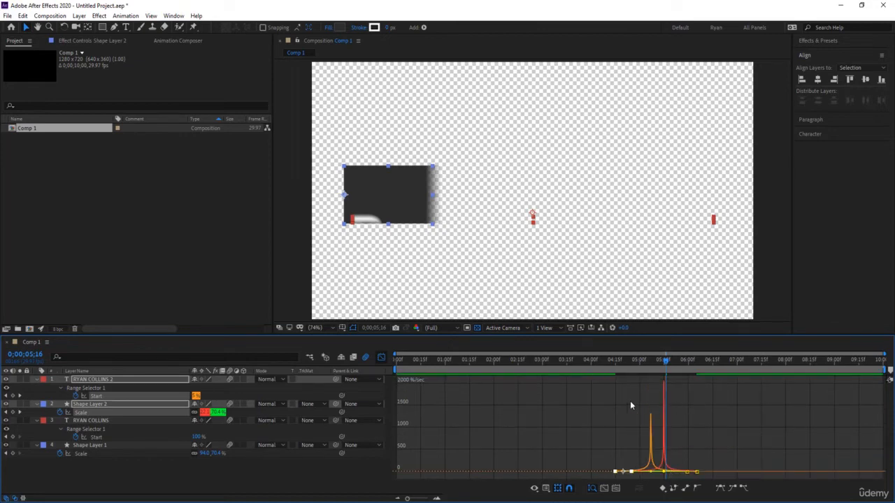
click(613, 363)
key(space)
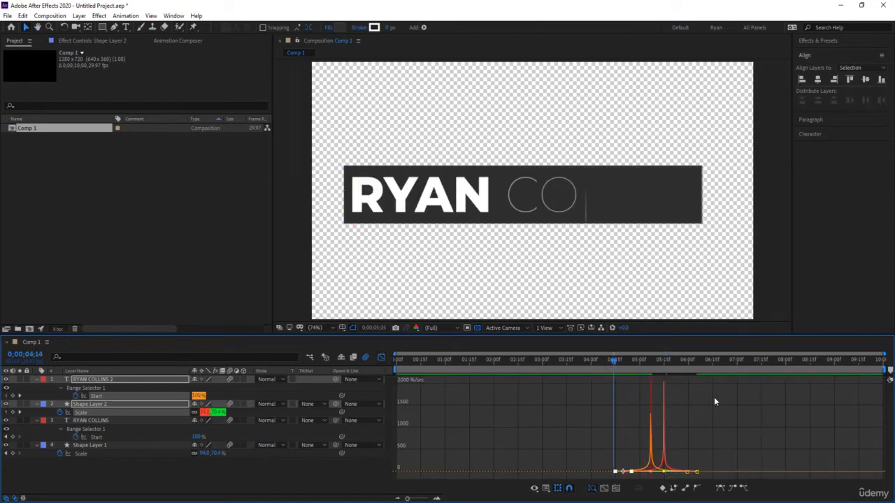
key(space)
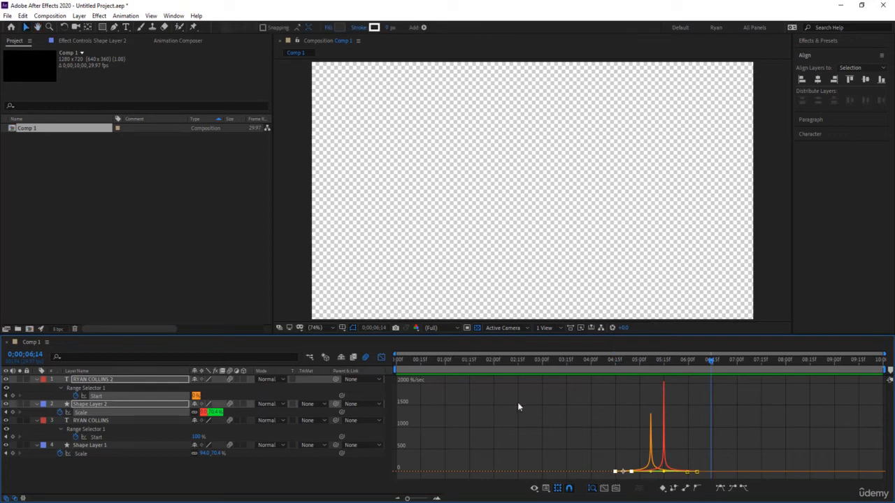
mouse_move(664, 471)
mouse_down()
mouse_move(685, 474)
mouse_move(677, 473)
mouse_up()
click(654, 463)
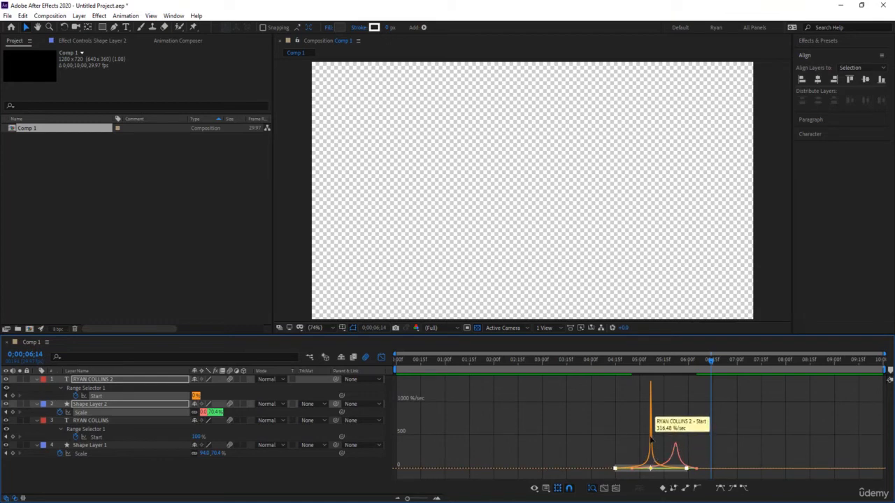
click(163, 493)
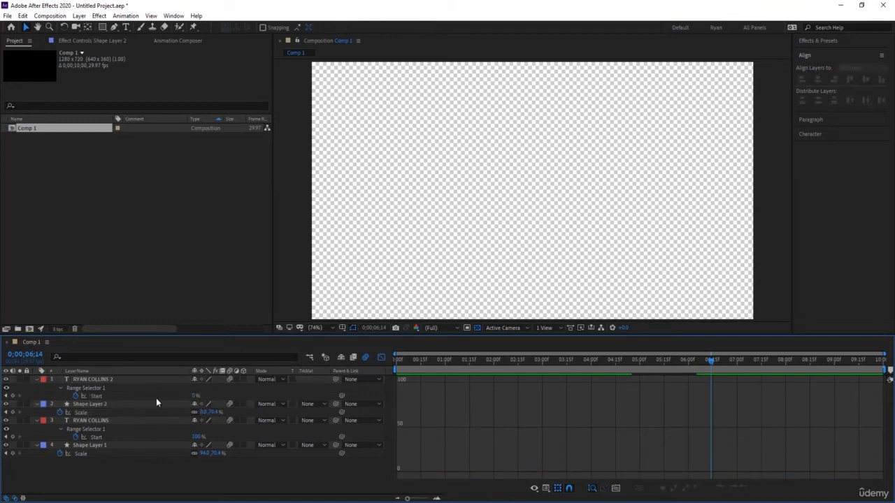
click(157, 401)
click(160, 381)
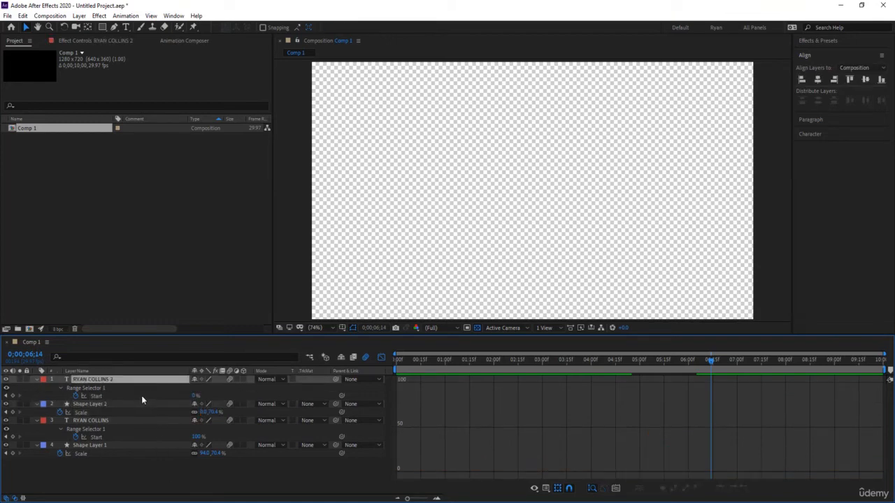
click(142, 395)
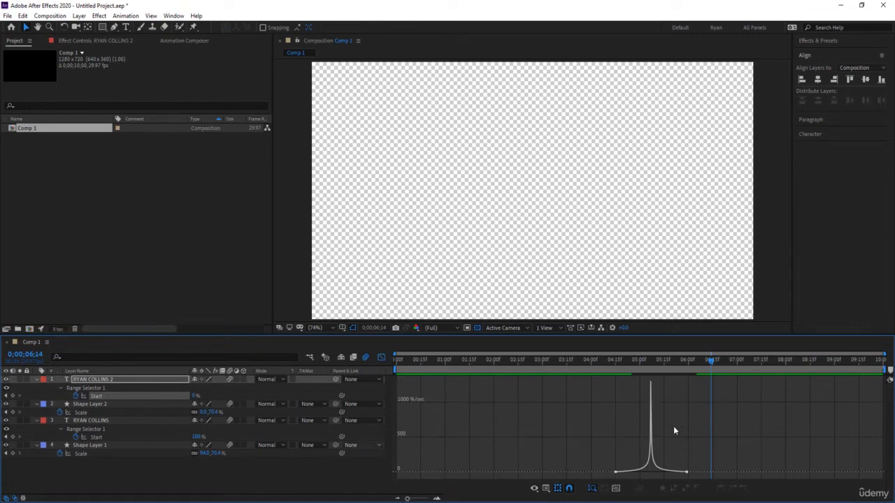
key(u)
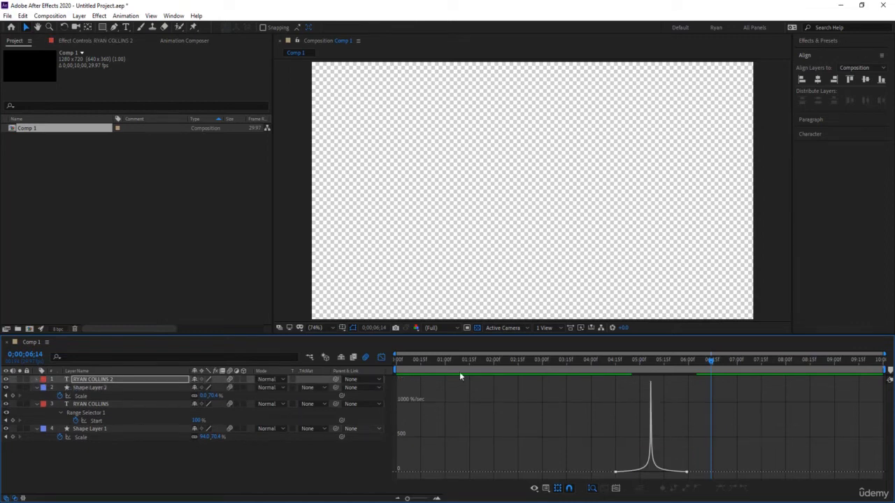
click(381, 357)
key(u)
drag(710, 419, 594, 383)
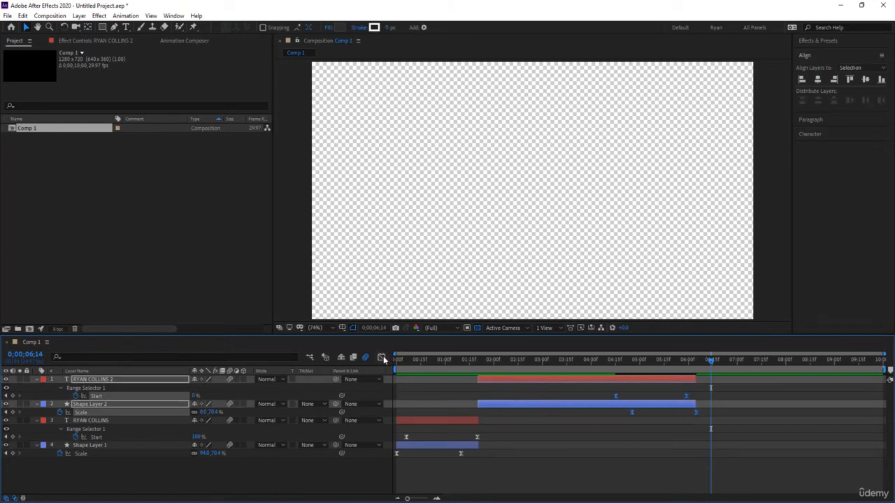
click(381, 357)
drag(595, 429, 694, 474)
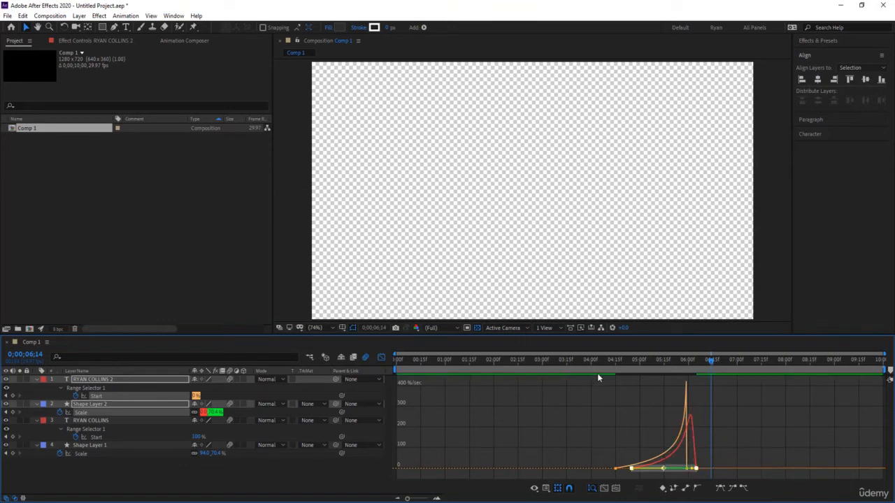
click(600, 373)
key(space)
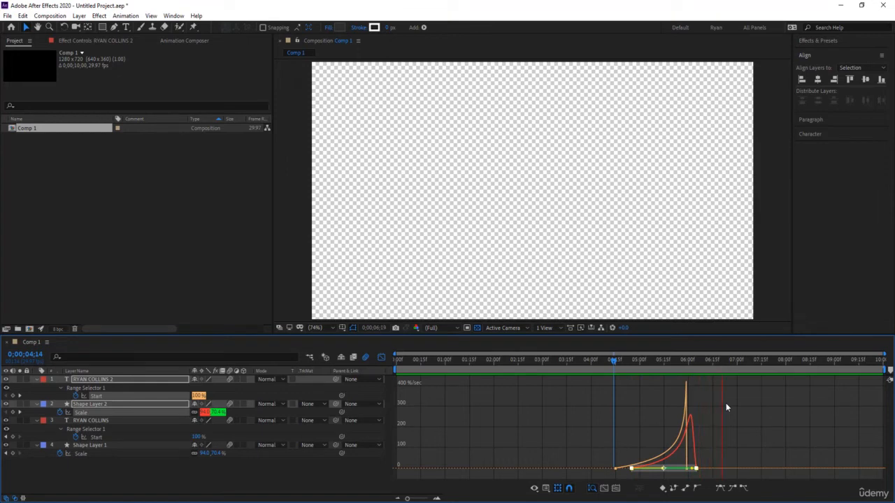
click(382, 357)
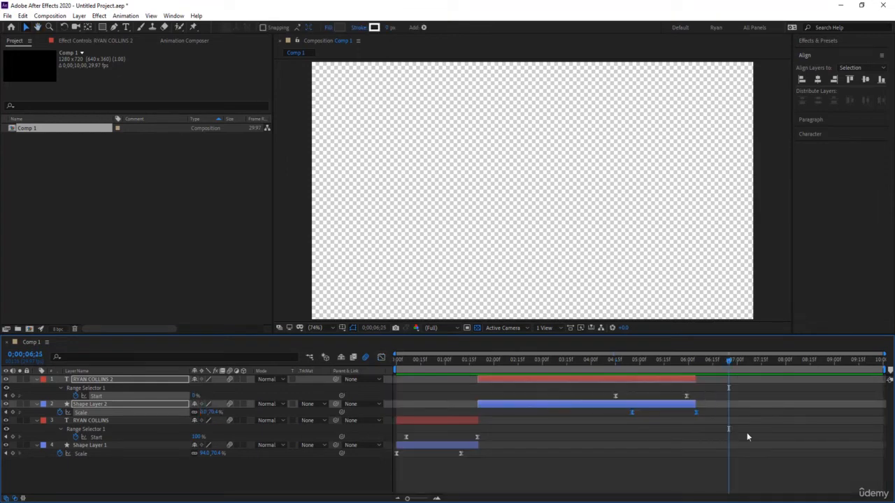
click(714, 429)
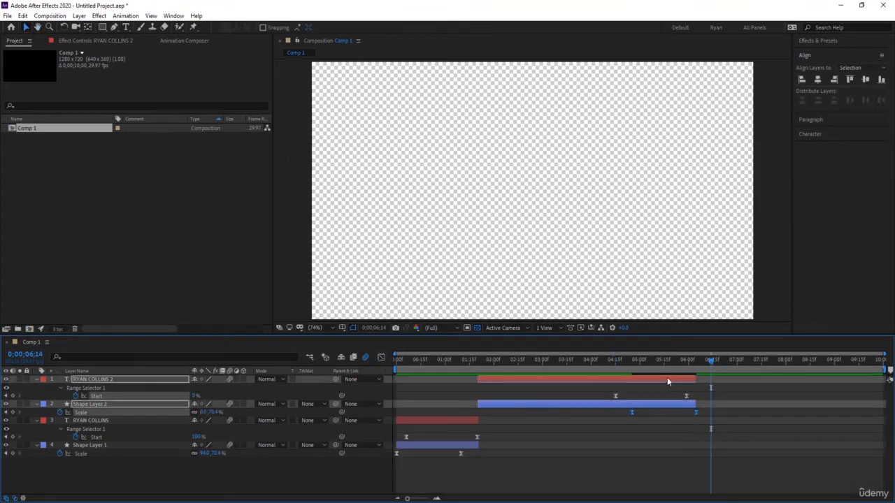
click(662, 362)
key(space)
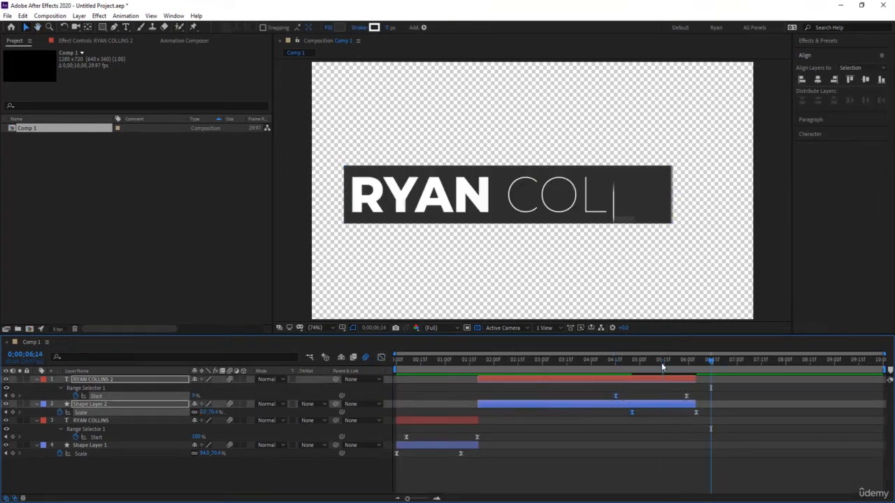
click(381, 357)
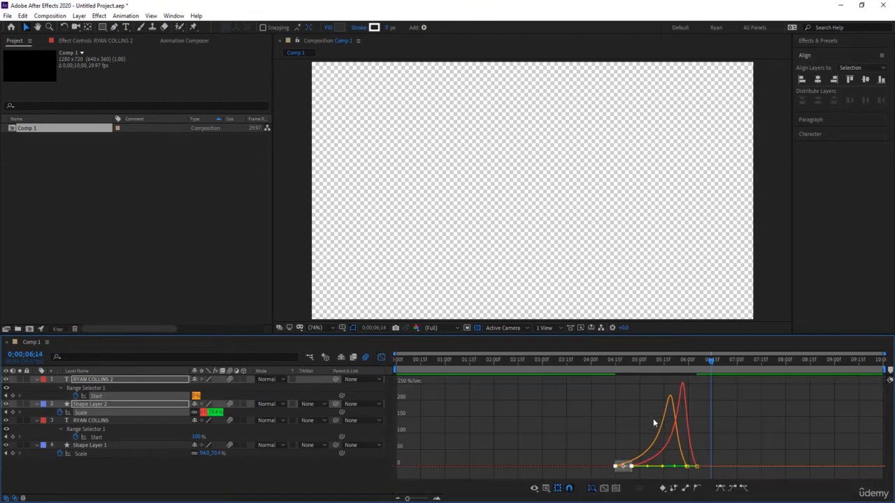
key(ctrl+z)
key(ctrl+z)
key(ctrl+z)
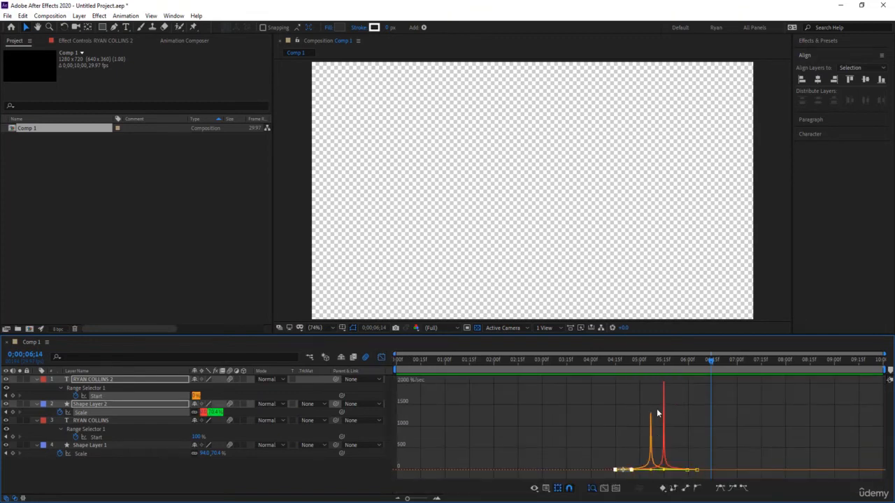
key(ctrl+z)
key(ctrl+z)
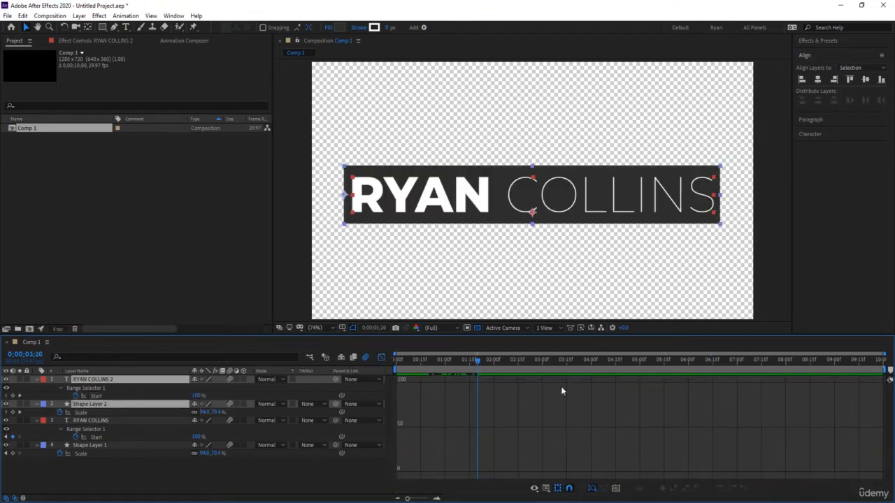
click(381, 358)
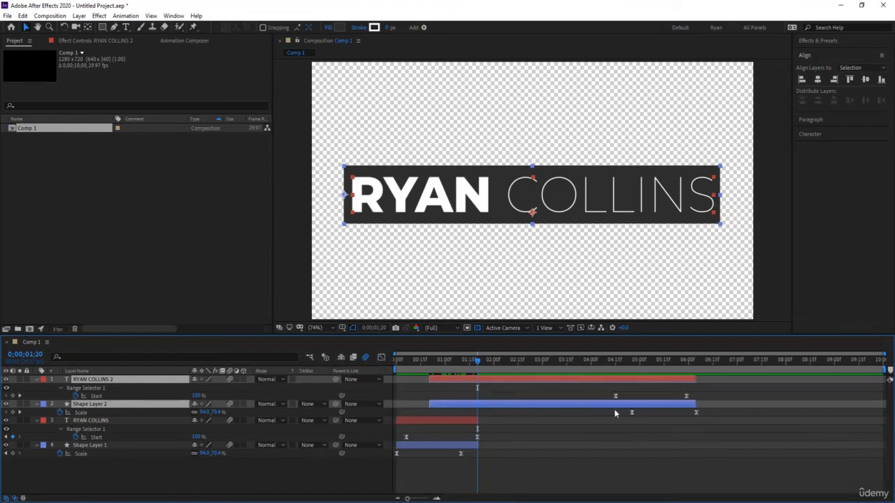
key(space)
key(space)
key(alt+bracketleft)
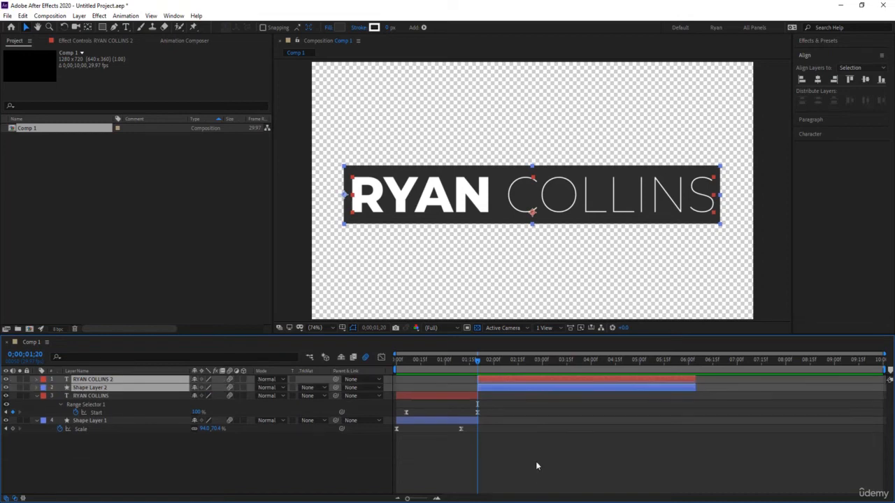
key(u)
key(u)
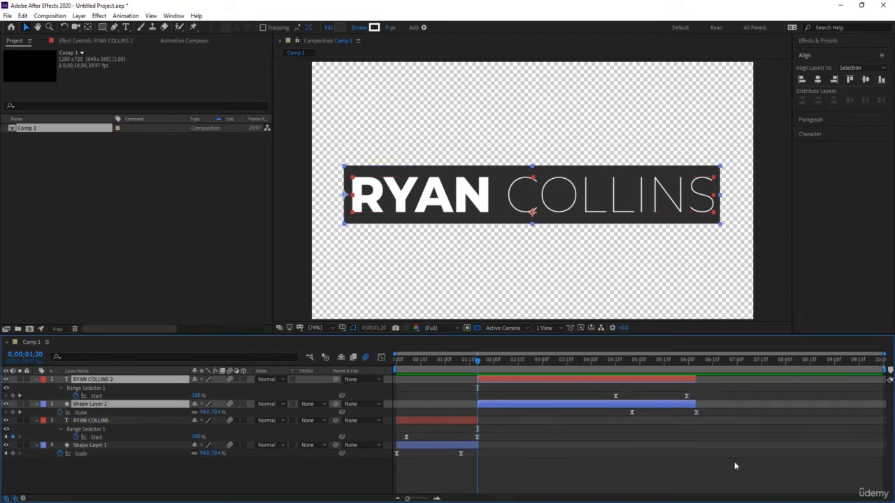
drag(734, 462, 515, 375)
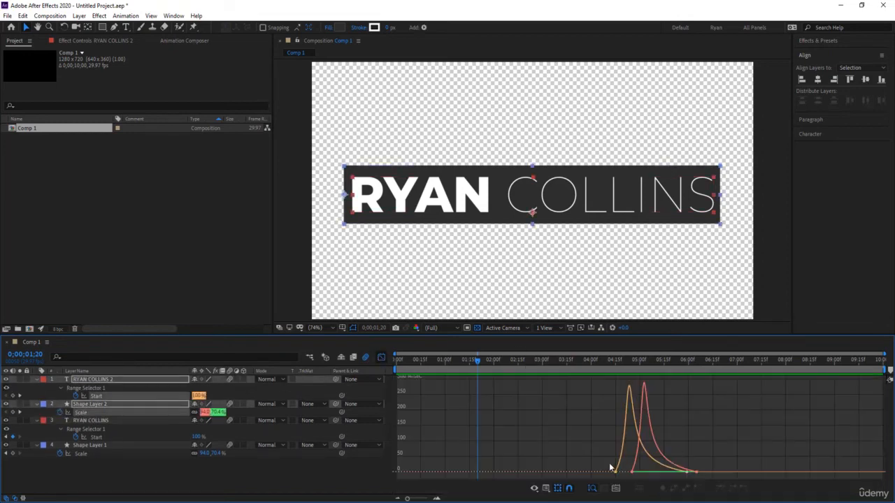
drag(583, 453, 669, 474)
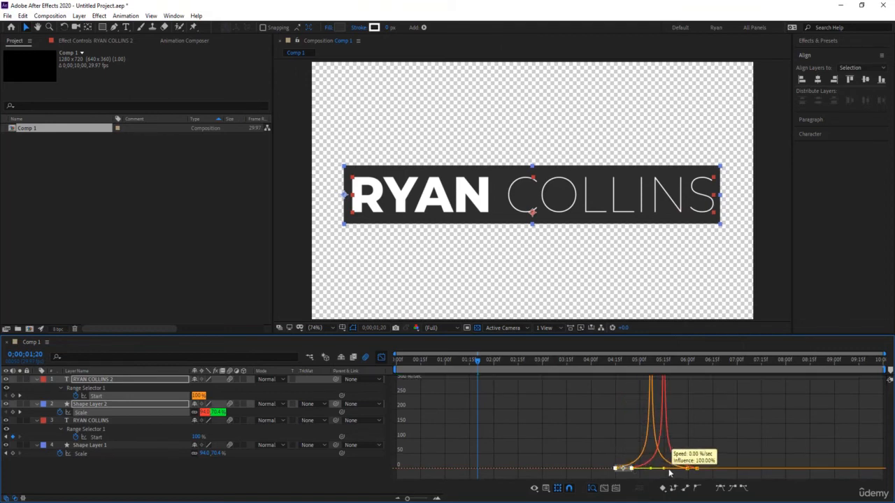
click(604, 360)
key(space)
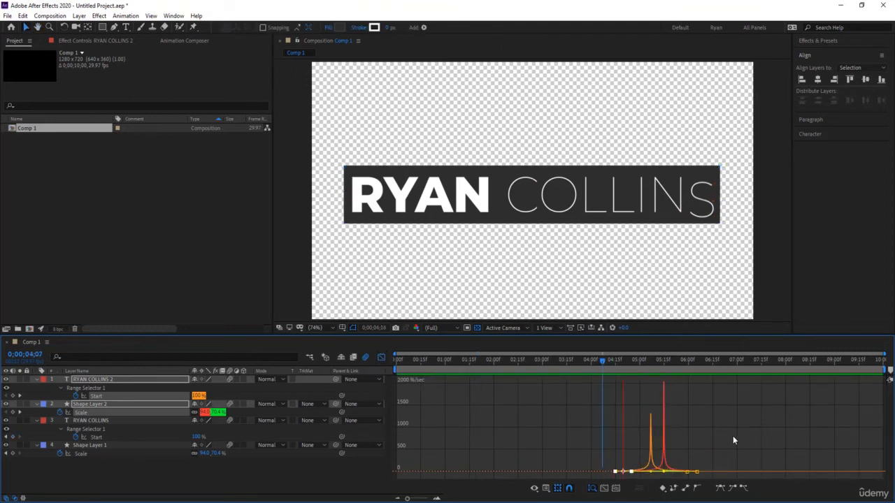
click(381, 357)
click(637, 455)
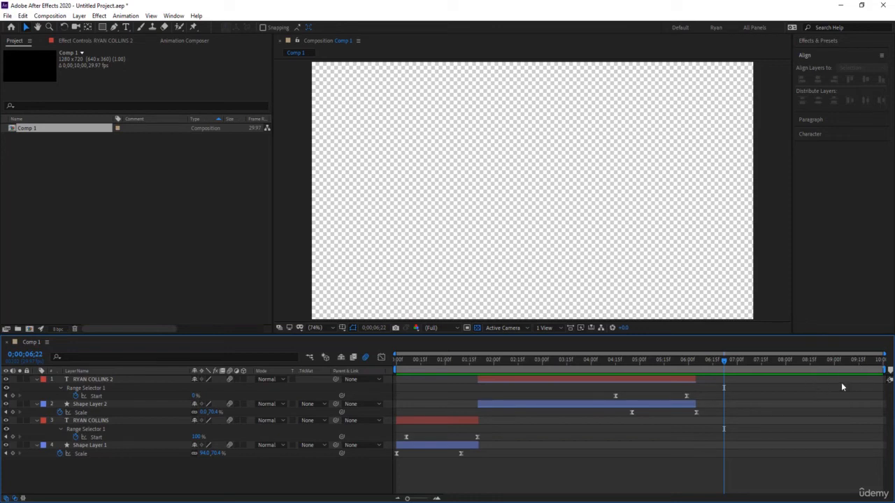
End the work area near 6;15 and trim Comp 1 to it, making it 0;00;06;05 long.
drag(885, 370, 697, 371)
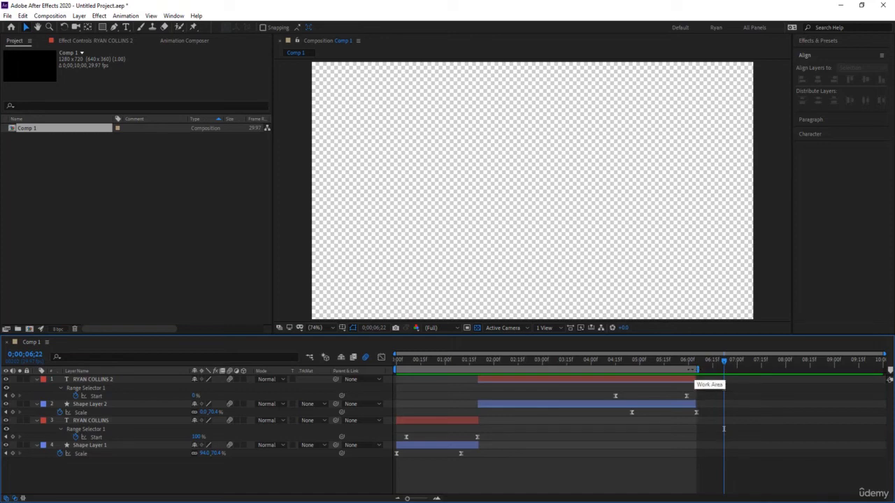
right_click(695, 369)
click(744, 396)
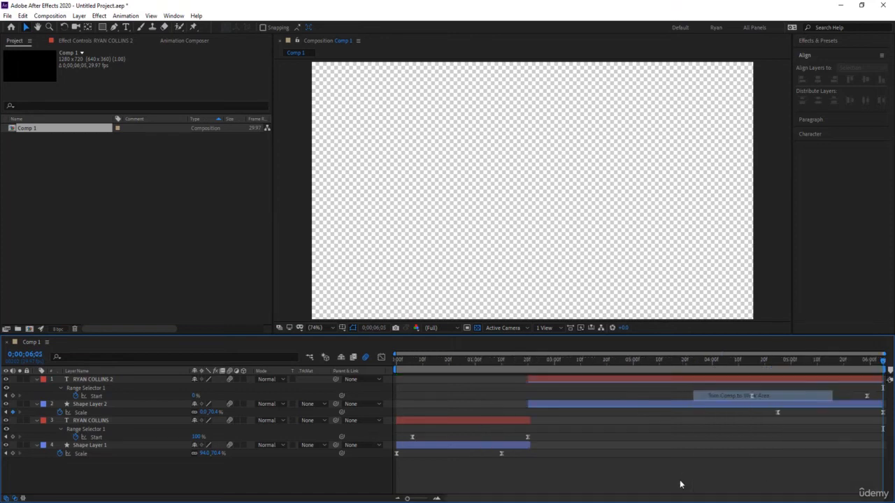
key(u)
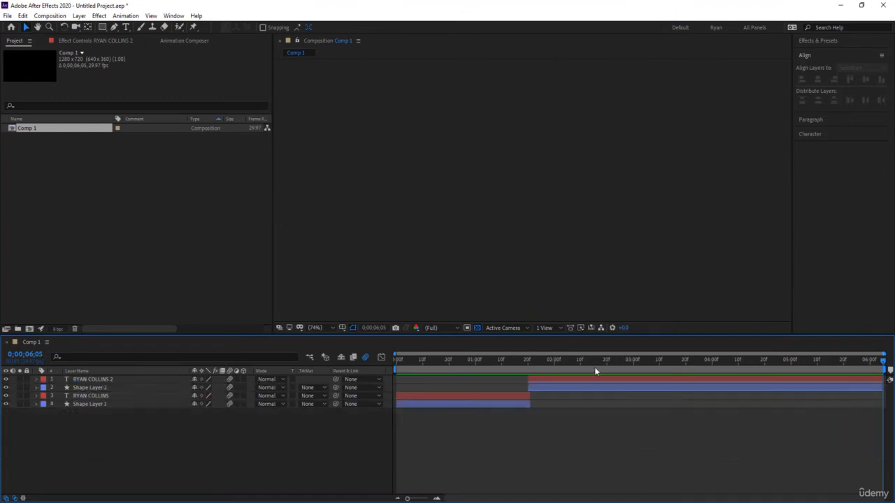
drag(594, 365, 379, 398)
key(space)
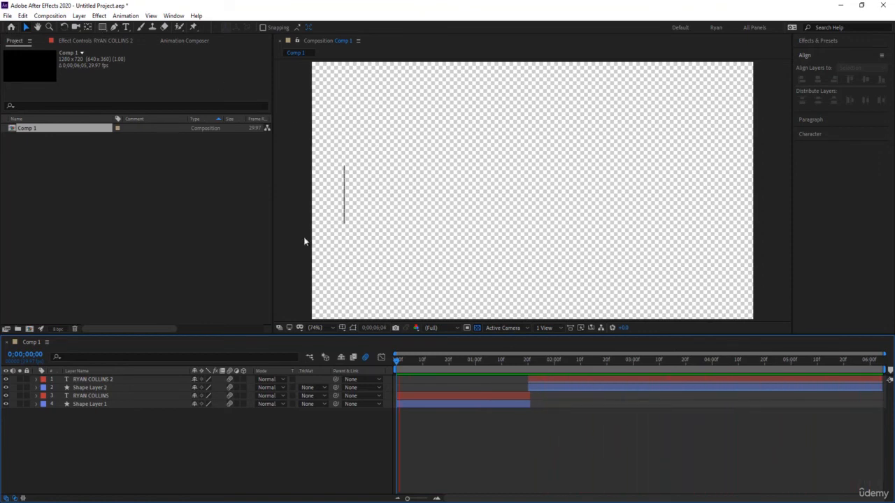
Stop the preview and add Comp 1 to the Render Queue, accepting the render settings.
click(376, 201)
scroll(376, 204, down, 1)
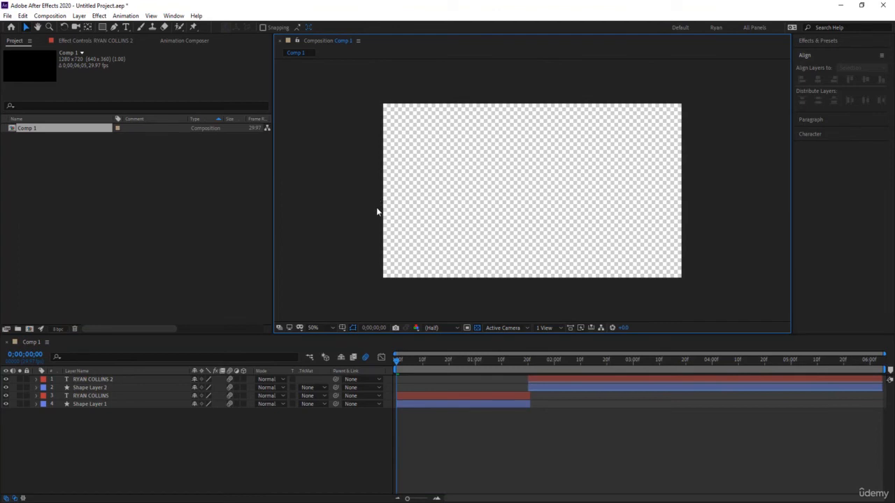
click(9, 17)
mouse_move(54, 175)
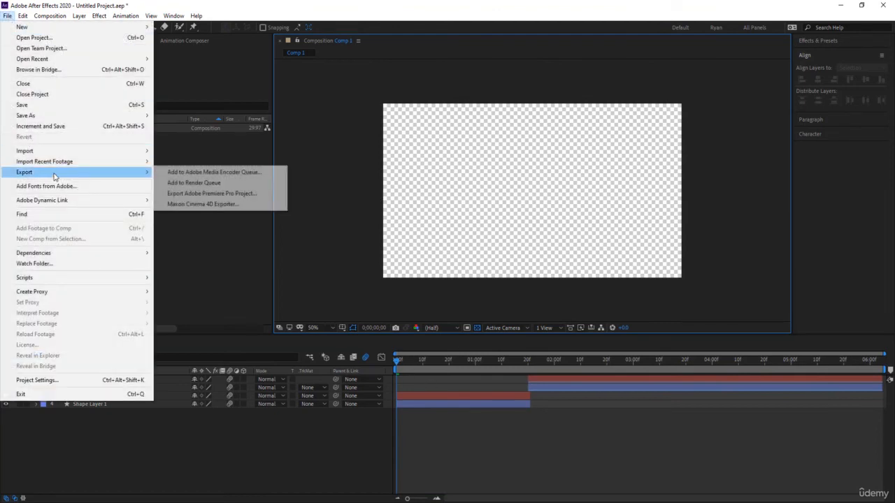
click(241, 185)
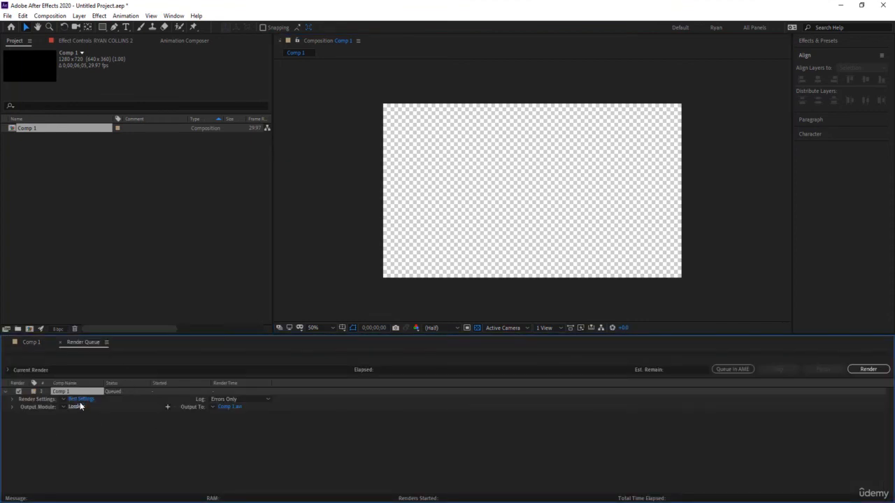
click(82, 399)
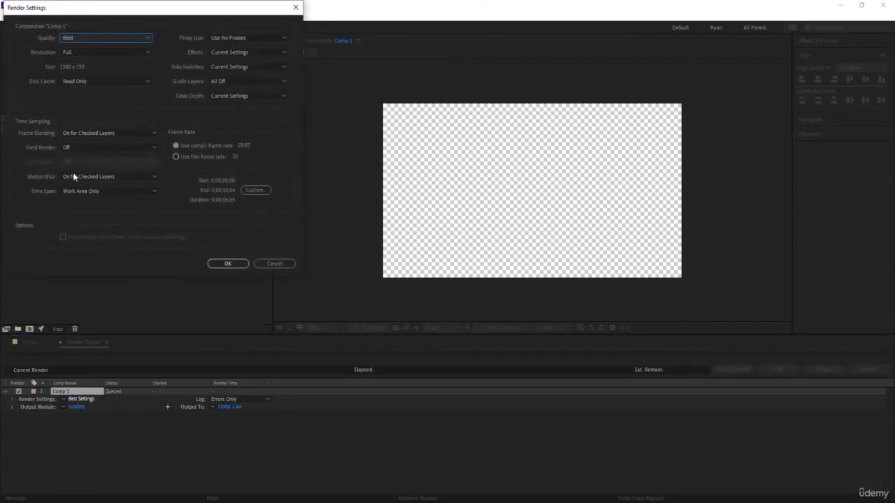
click(228, 263)
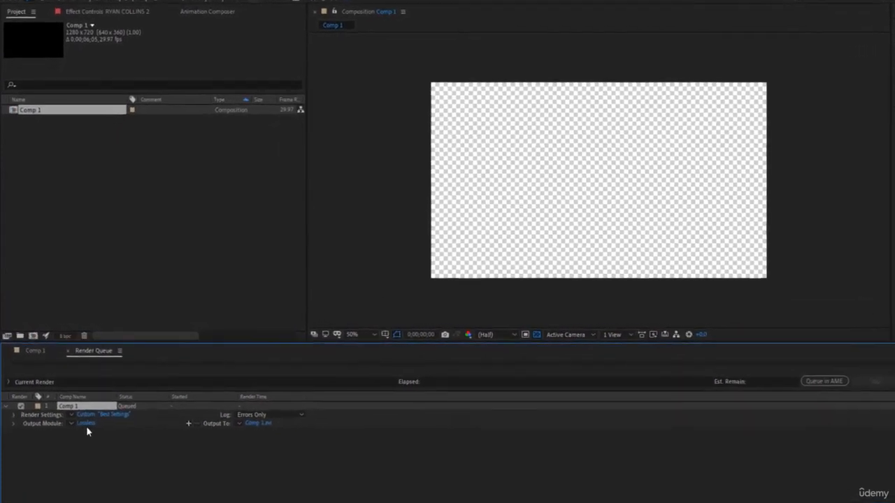
Set the output module format to QuickTime with RGB + Alpha channels.
click(92, 434)
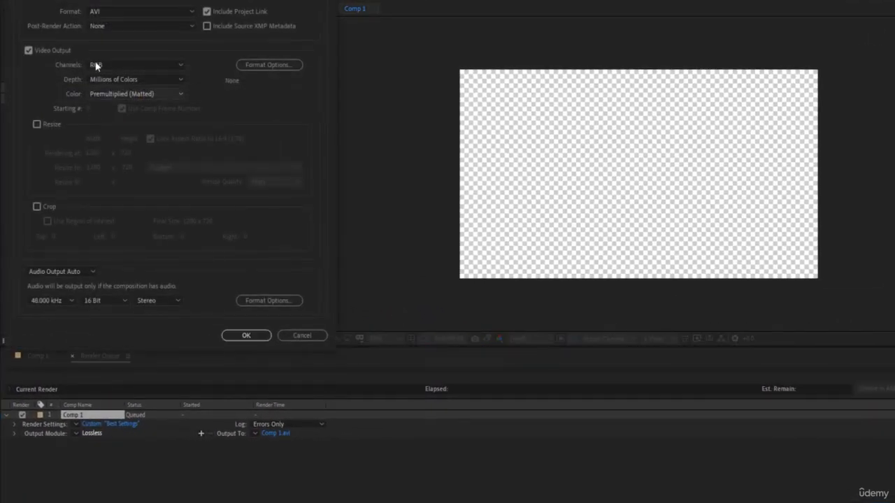
click(164, 9)
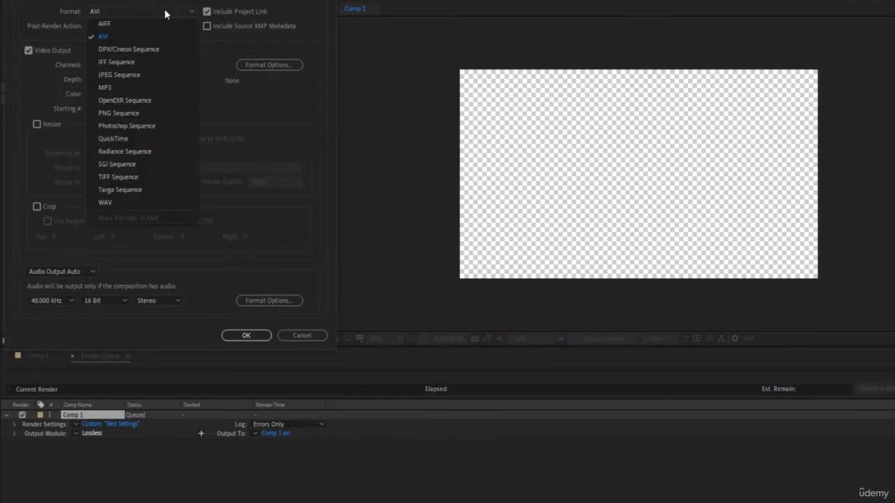
click(154, 137)
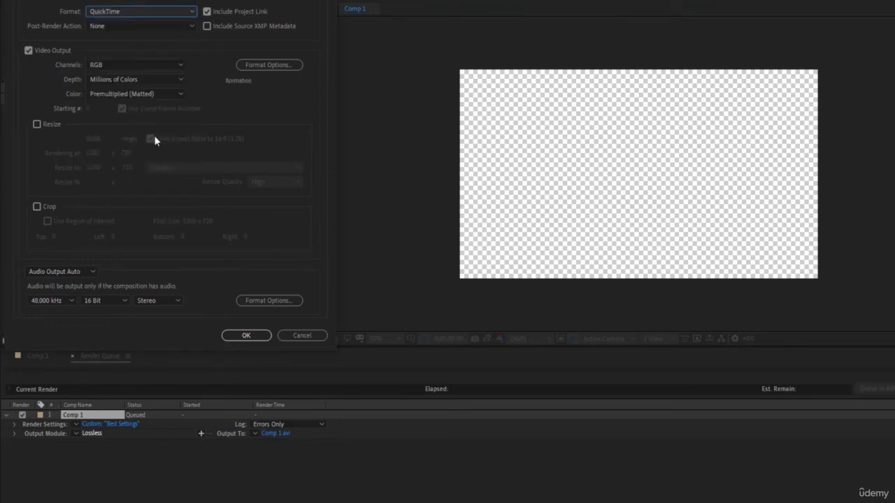
click(158, 62)
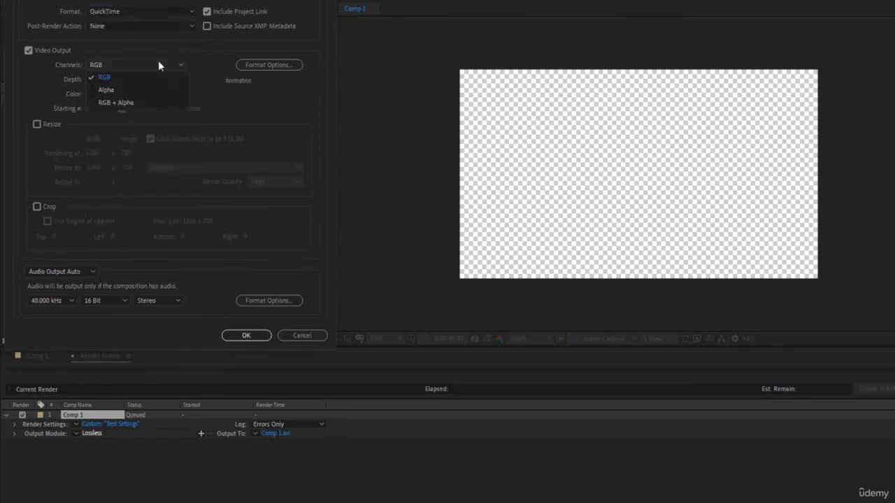
click(151, 103)
click(246, 335)
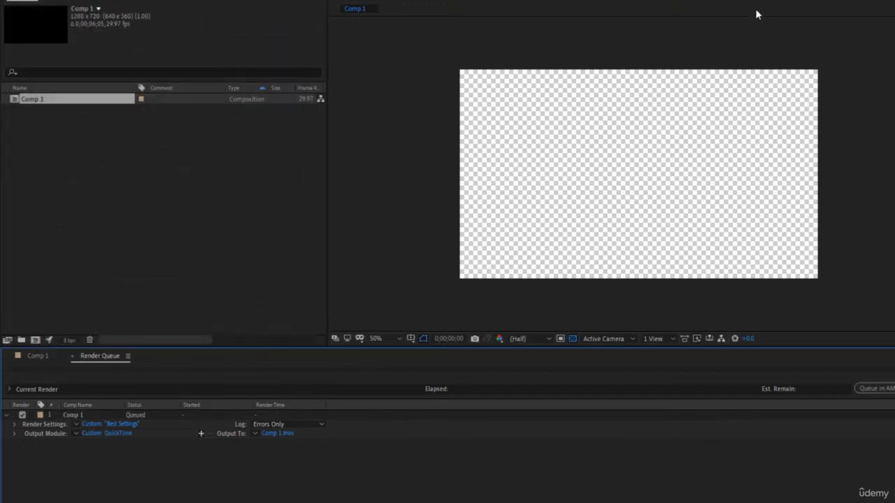
Save the output as 'Ryan Lower Third' in the Overlay Library folder and start rendering.
click(284, 434)
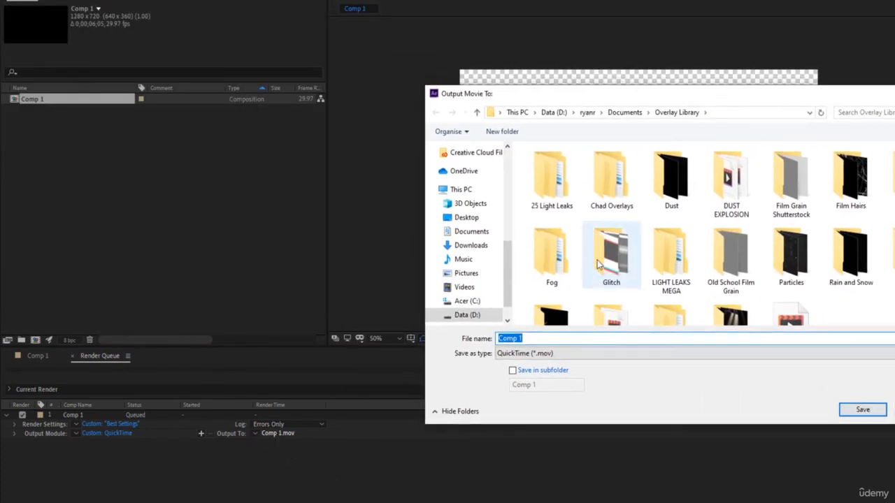
scroll(493, 225, up, 3)
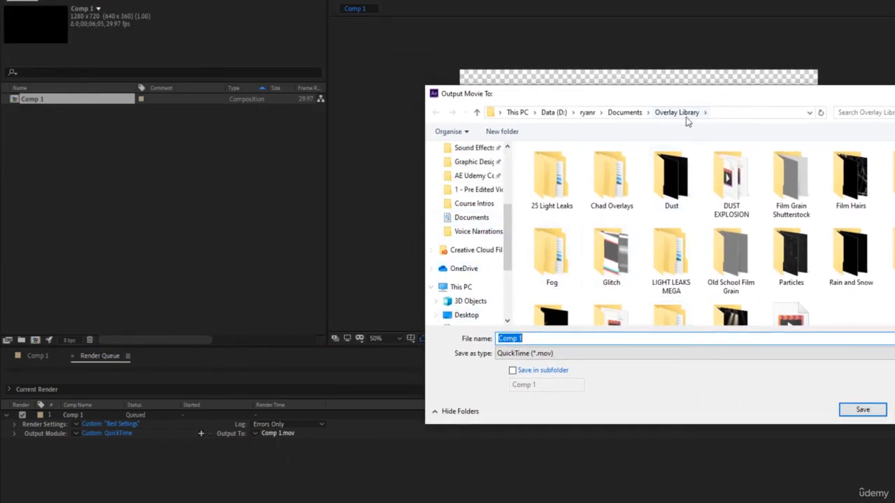
text(Ryan)
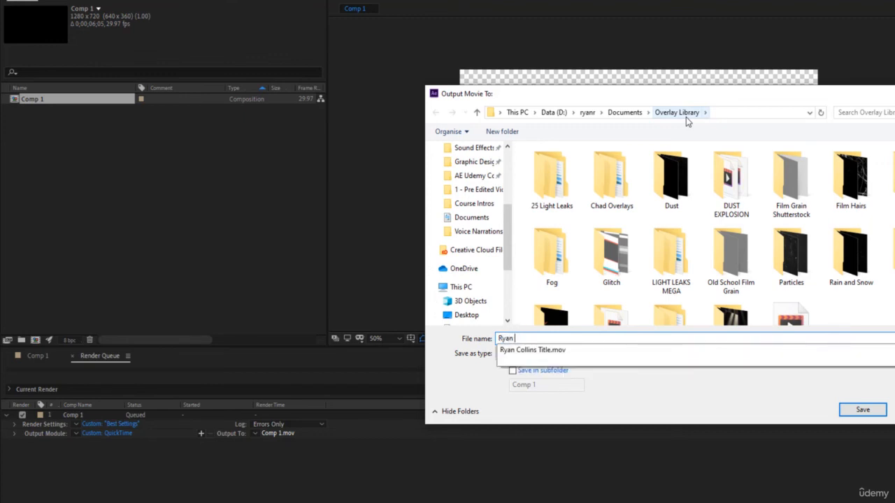
text( Lower Third)
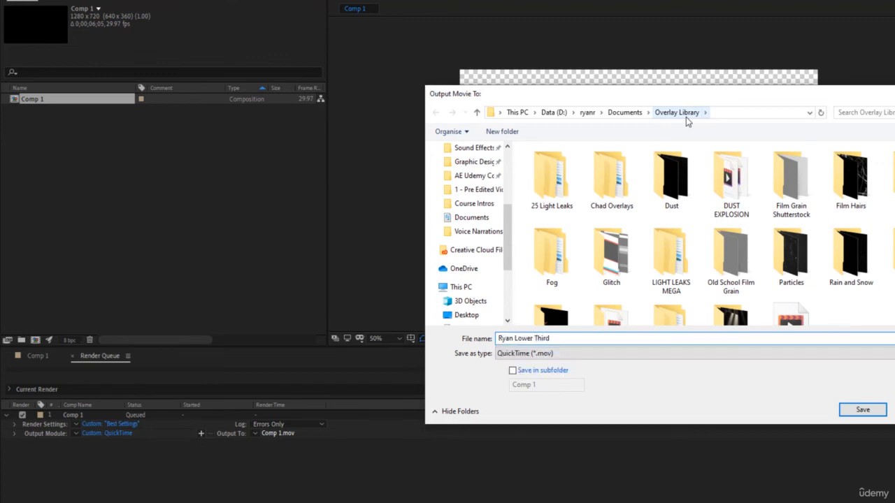
key(Return)
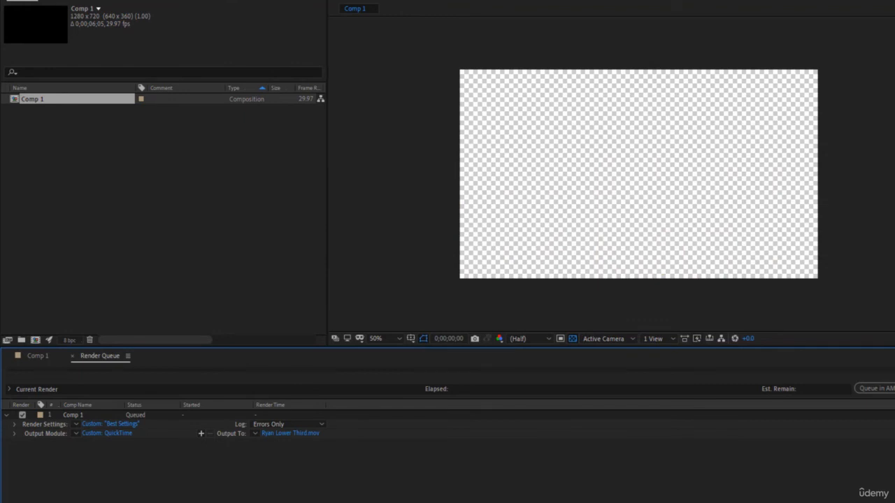
click(894, 389)
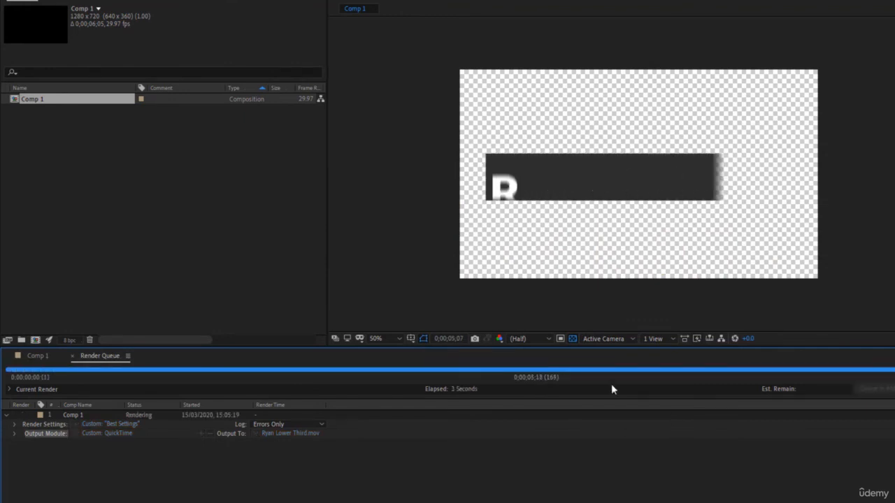
Delete all four title and bar layers from Comp 1, then drag the portrait photo into the composition.
click(37, 358)
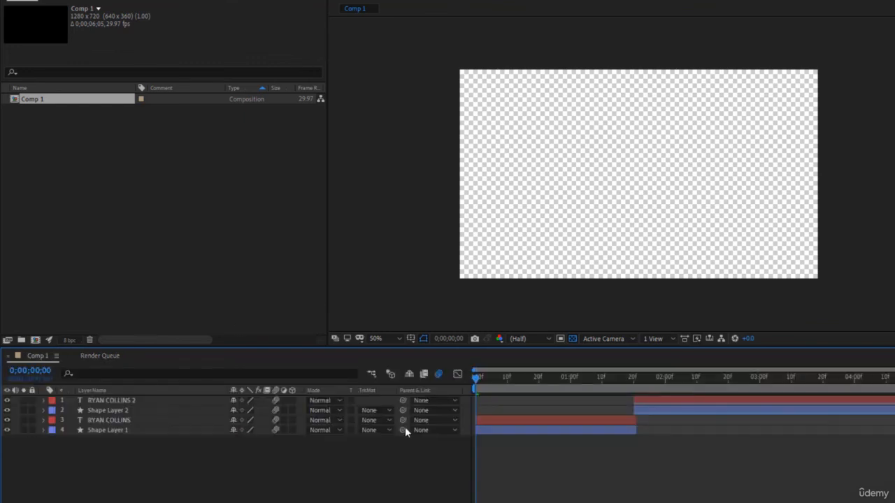
drag(95, 473, 141, 397)
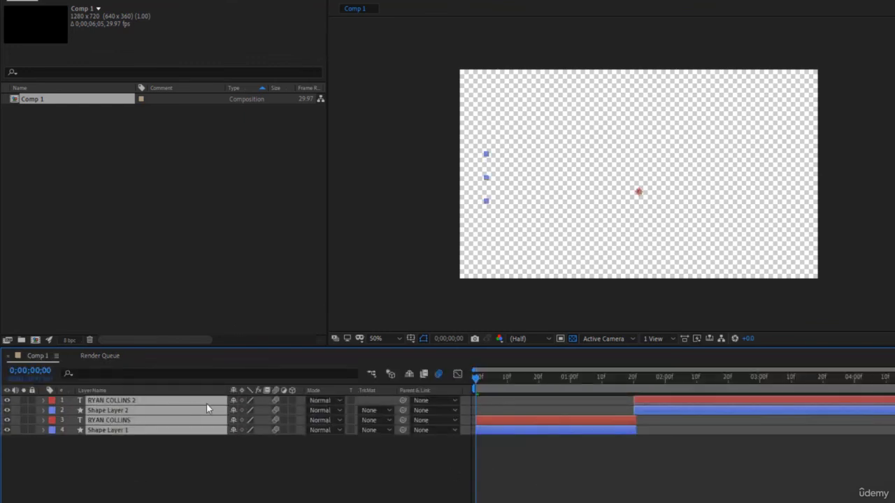
key(Delete)
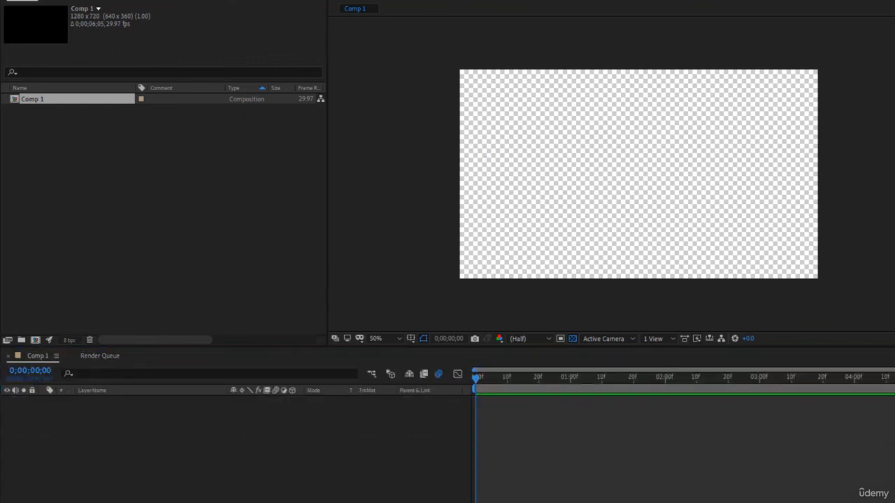
key(super+e)
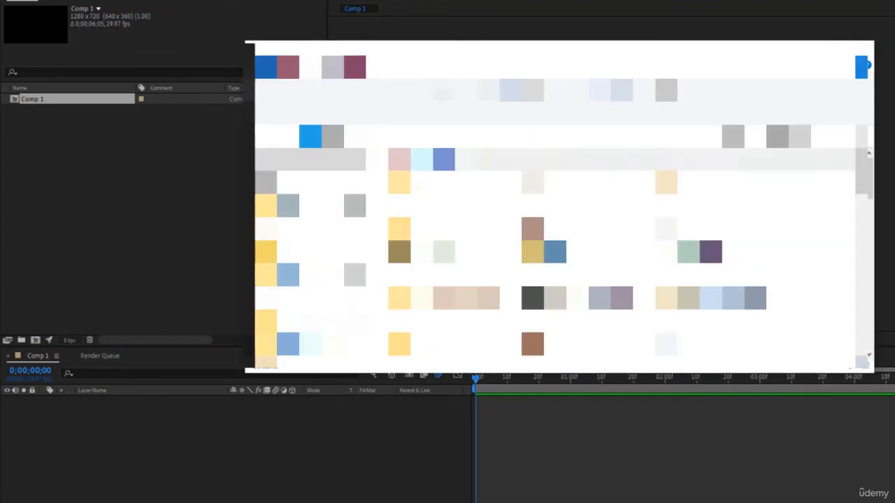
key(alt+Tab)
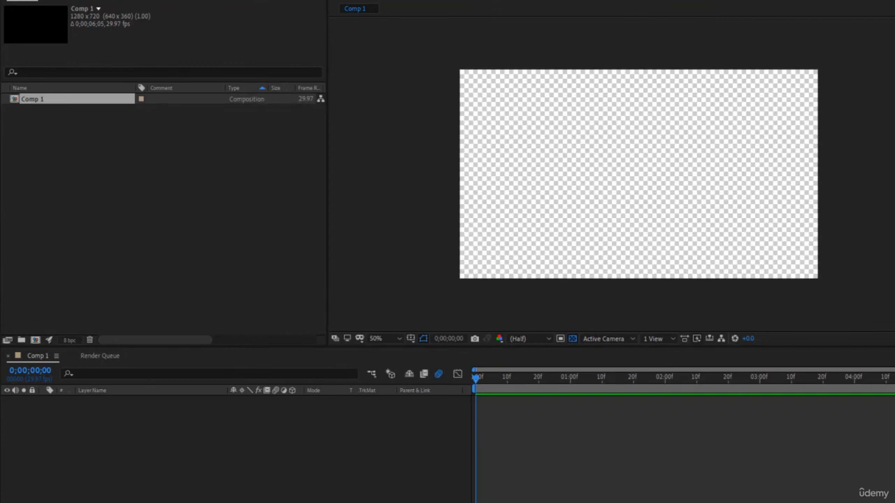
drag(697, 124, 653, 214)
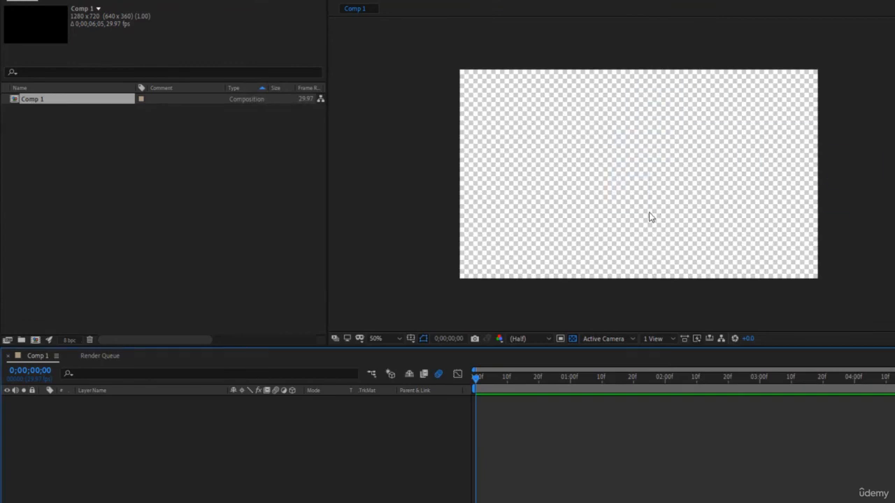
Scale the portrait photo to 69%, fine-tune its vertical position, and import Ryan Lower Third.mov.
key(s)
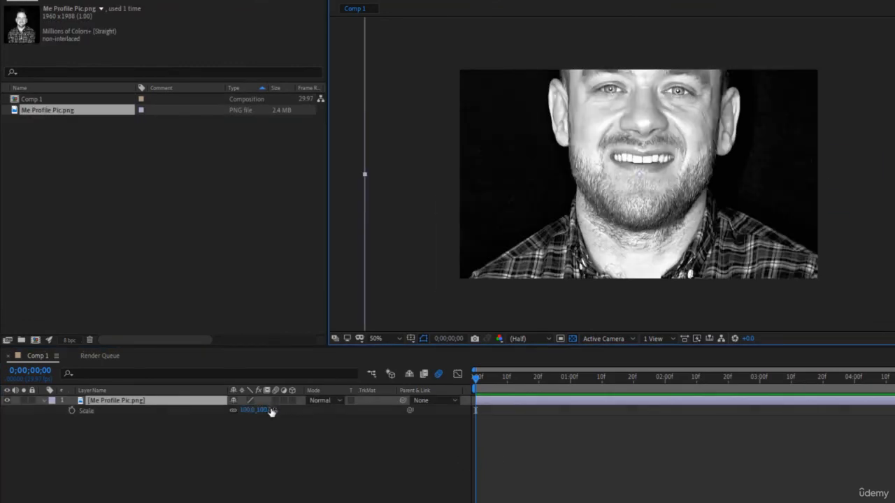
drag(246, 411, 221, 410)
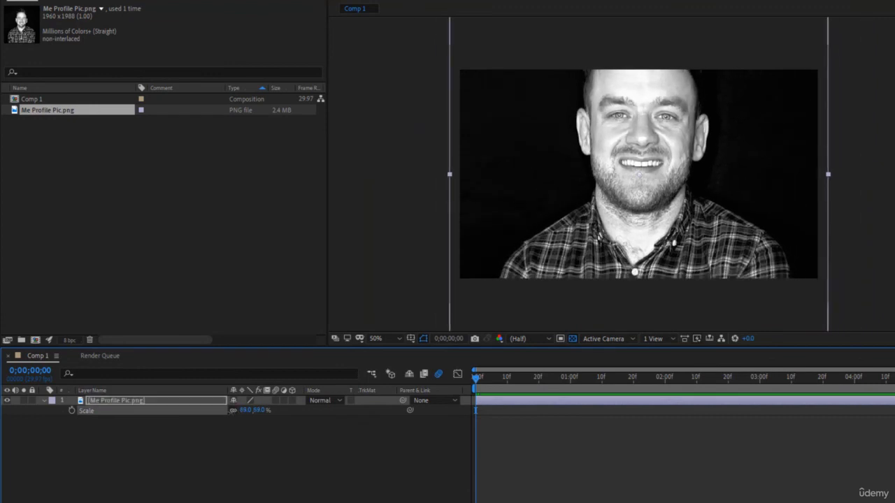
key(shift+Down)
key(shift+Down)
key(shift+Down)
key(shift+Down)
key(shift+Down)
key(shift+Down)
key(shift+Down)
key(shift+Down)
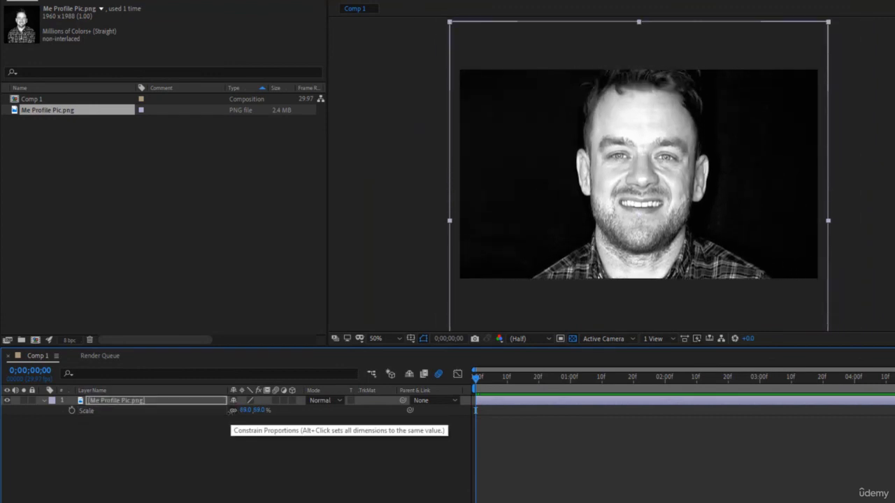
key(shift+Up)
key(shift+Up)
key(shift+Up)
key(shift+Up)
key(shift+Up)
key(shift+Up)
key(shift+Up)
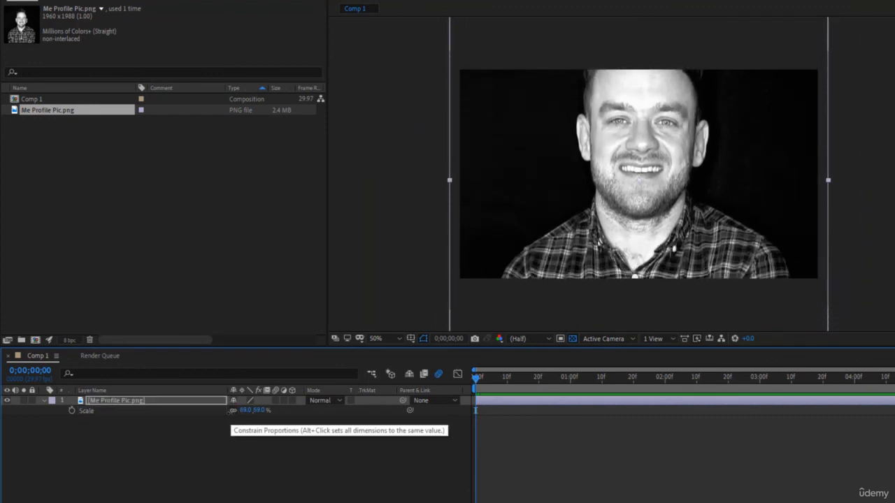
click(581, 434)
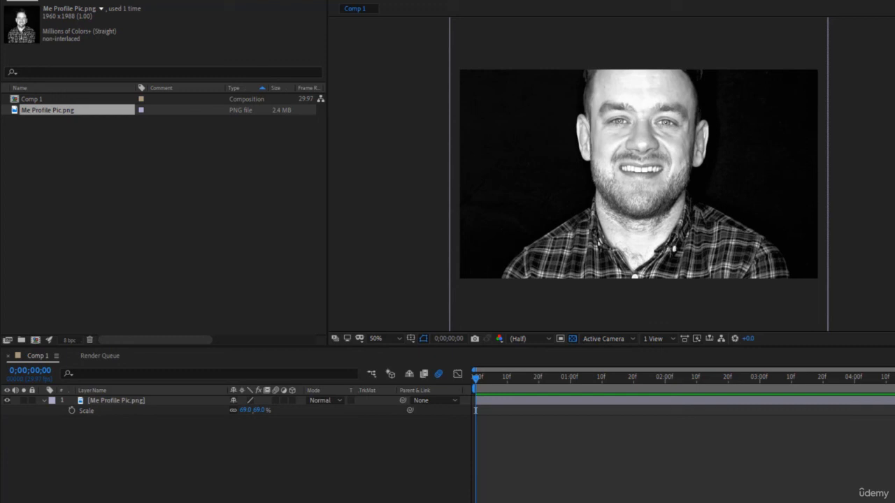
drag(602, 295, 244, 247)
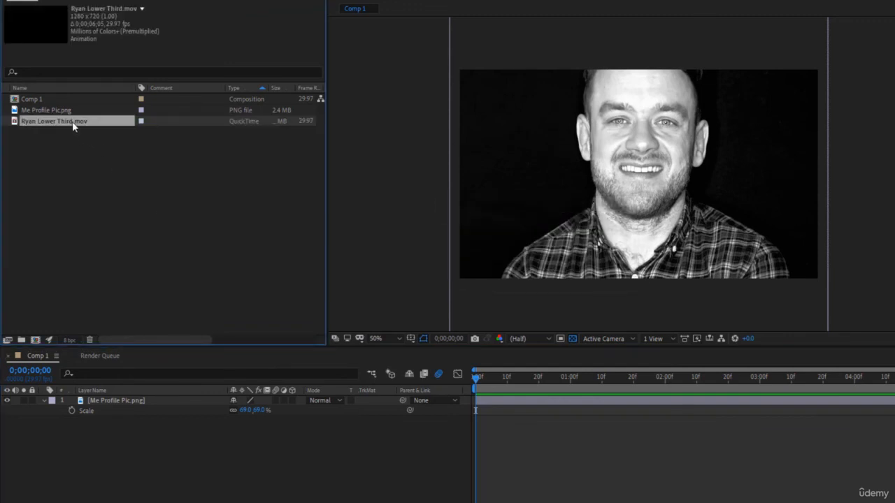
Layer Ryan Lower Third.mov above the photo at 60% scale in the lower left, then preview from the start.
drag(73, 125, 125, 400)
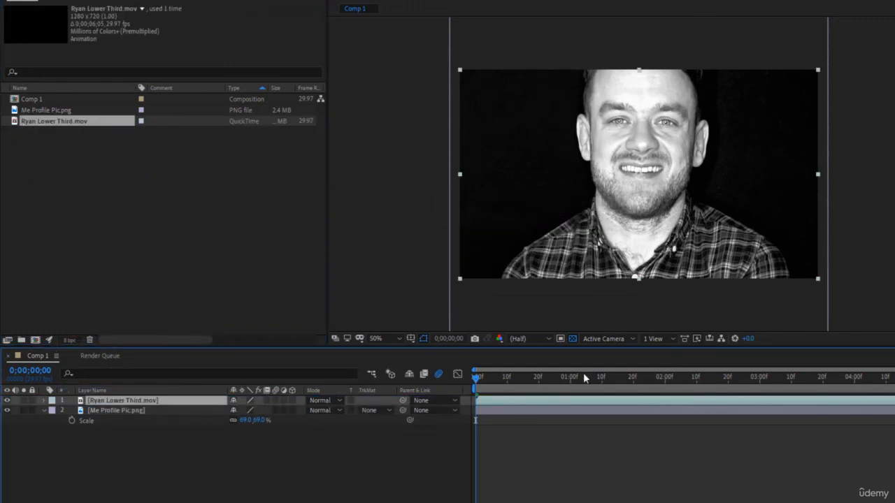
drag(520, 391, 593, 390)
key(s)
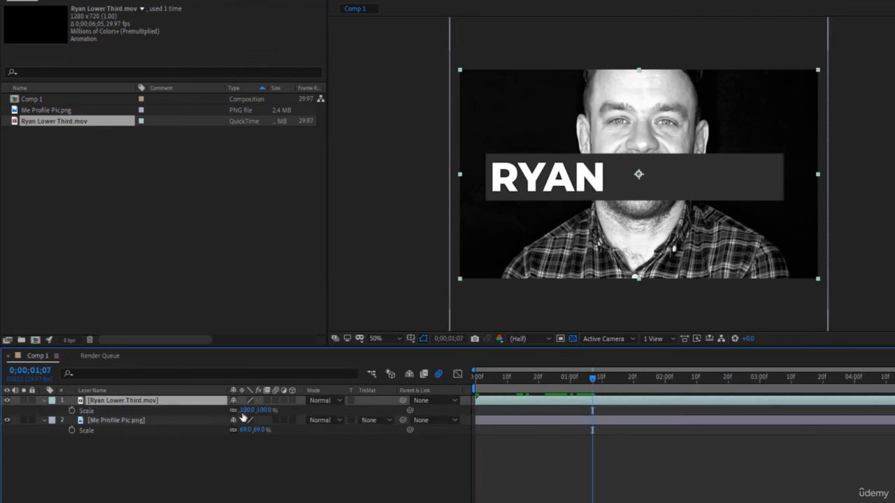
drag(241, 411, 222, 420)
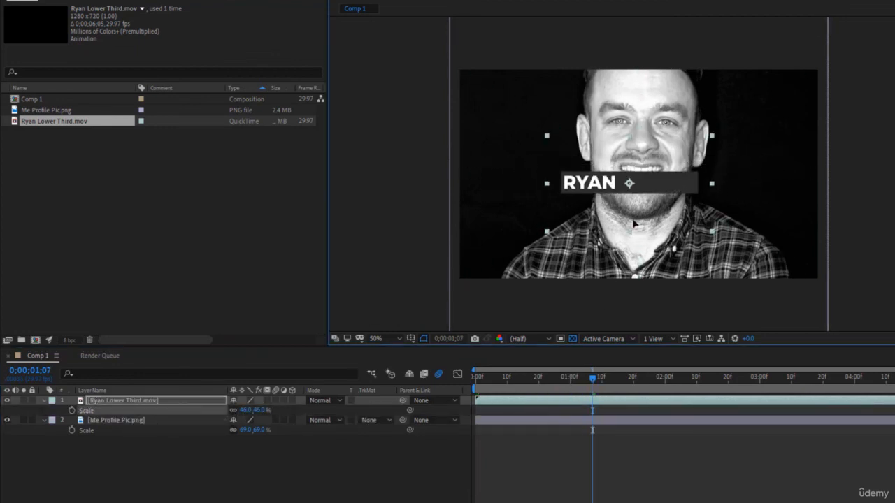
drag(680, 170, 586, 252)
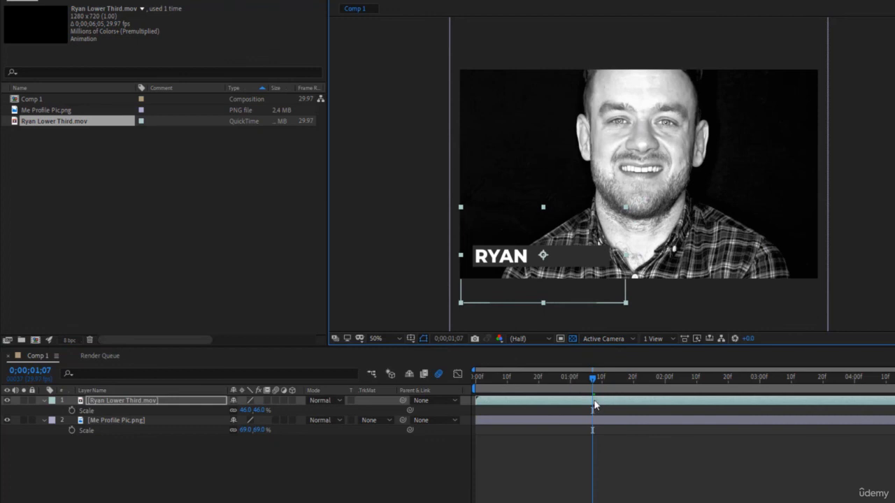
drag(244, 413, 253, 411)
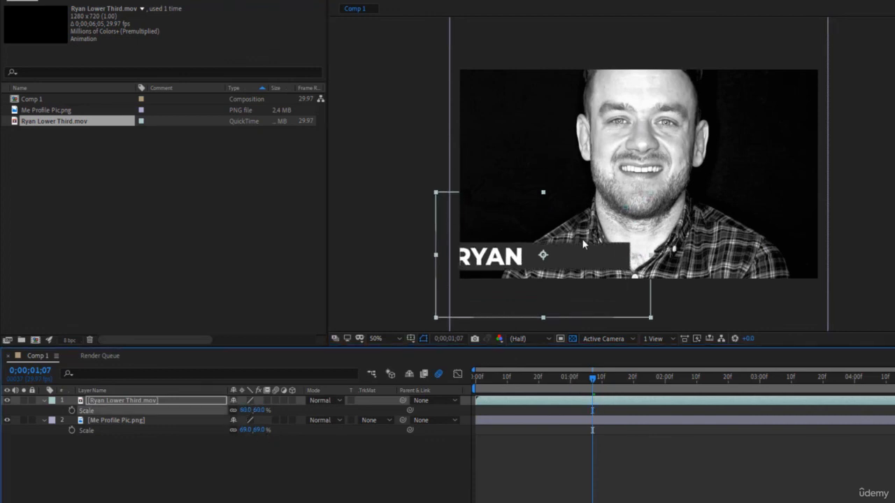
drag(582, 249, 607, 244)
click(607, 413)
drag(592, 379, 279, 378)
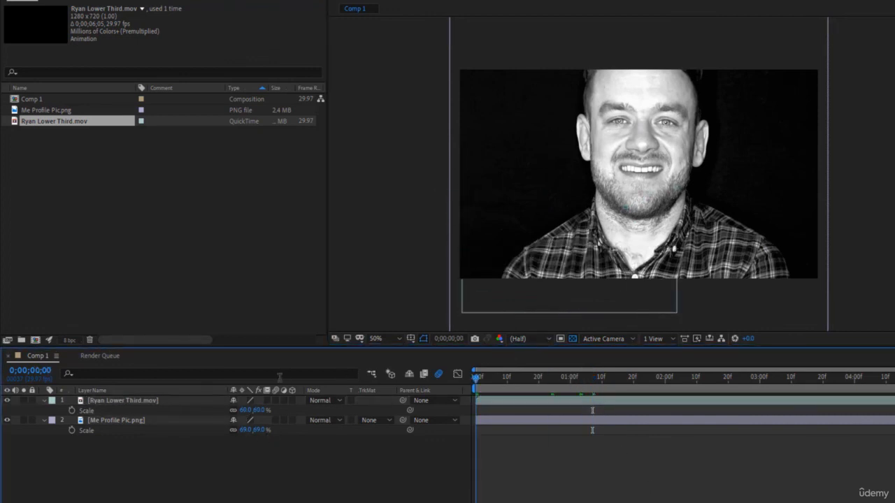
key(space)
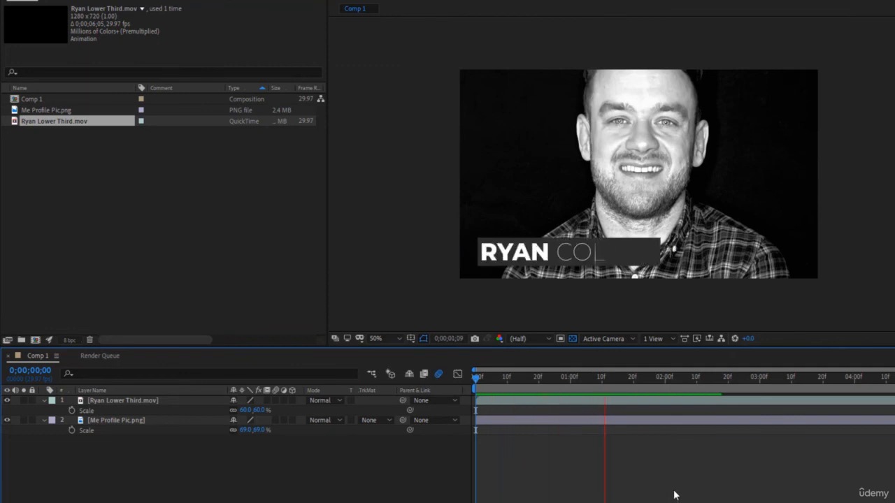